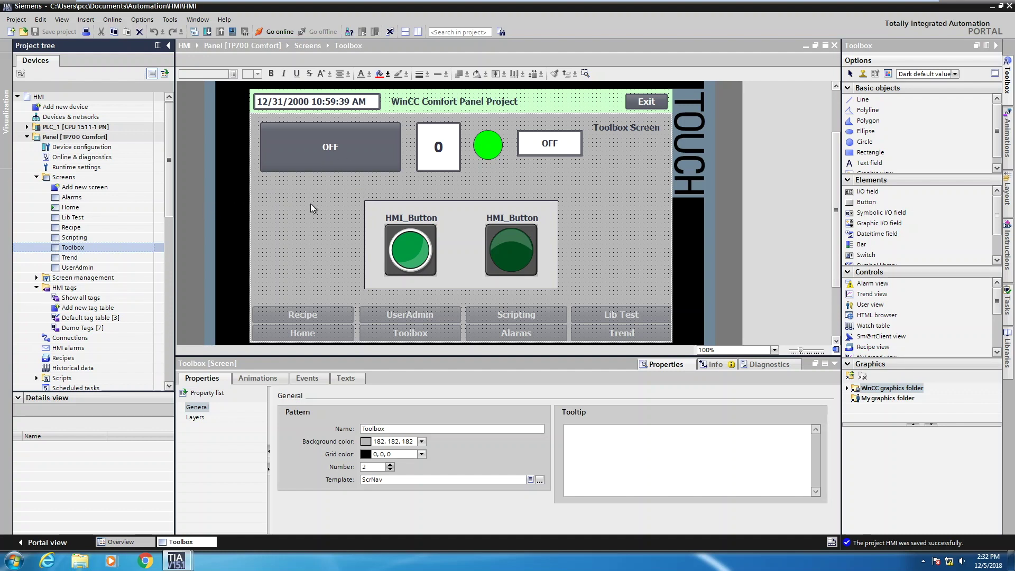
# Open cross-references for the Toolbox screen and collapse the tree to its single Toolbox entry
pyautogui.rightClick(73, 249)
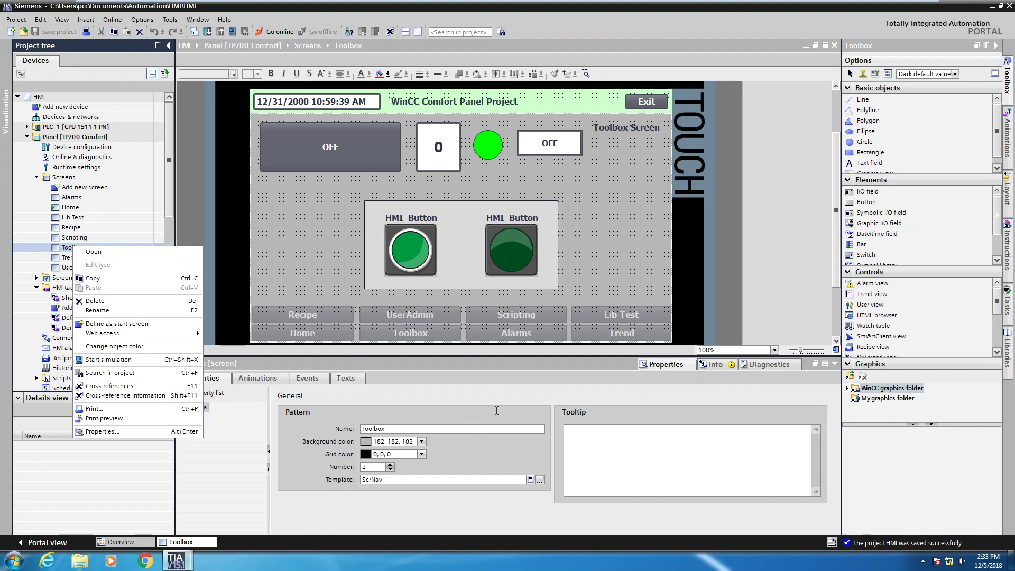
pyautogui.click(127, 386)
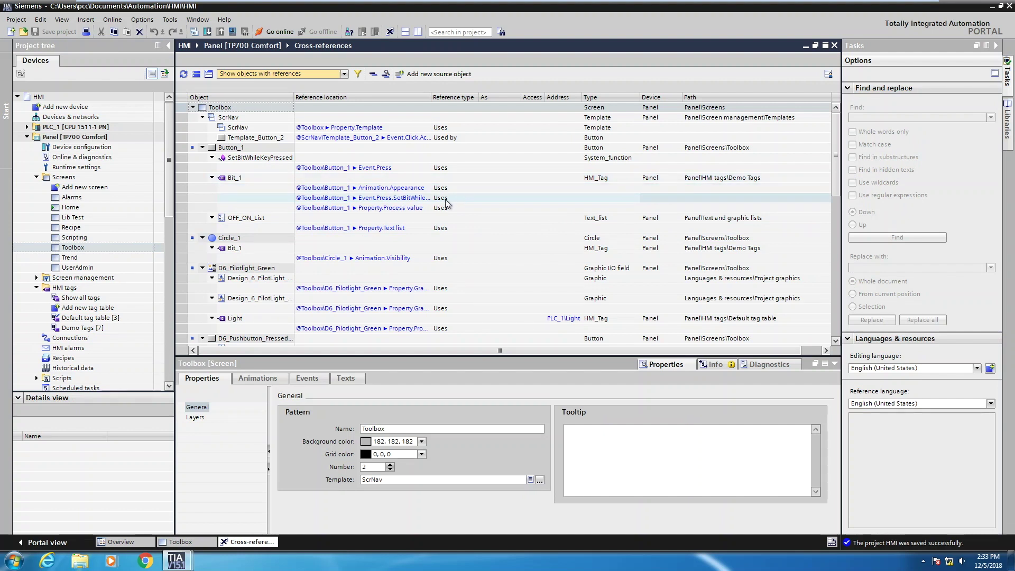
pyautogui.click(196, 74)
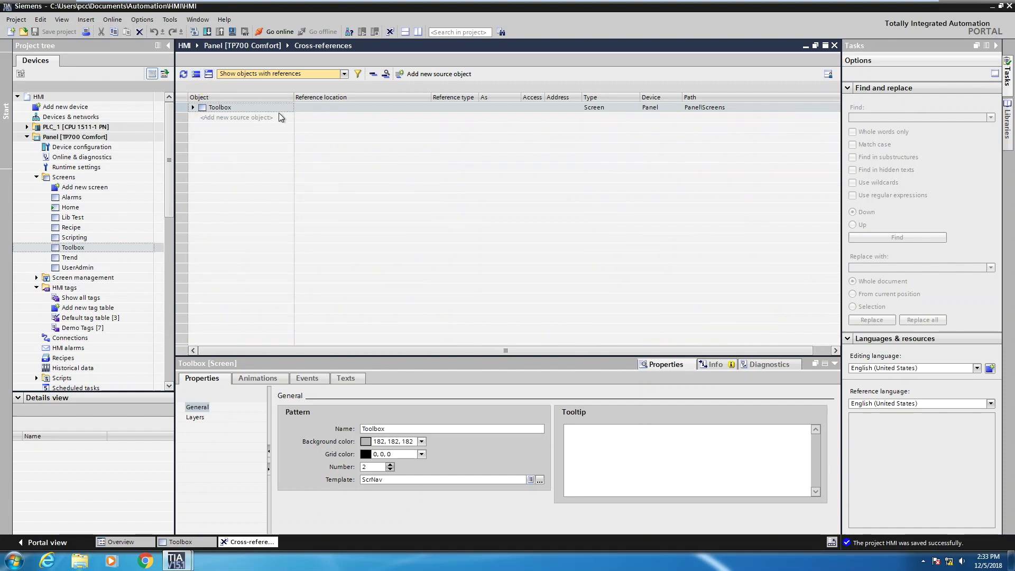
# Expand the Toolbox entry to list ScrNav, Button_1, Circle_1 and the I/O fields
pyautogui.click(194, 109)
pyautogui.click(193, 108)
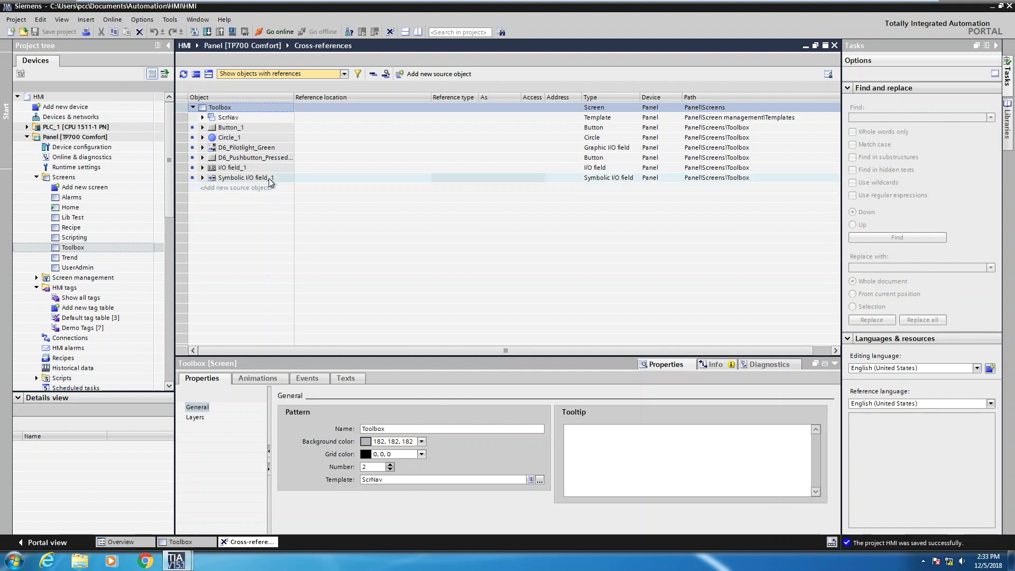
pyautogui.click(345, 74)
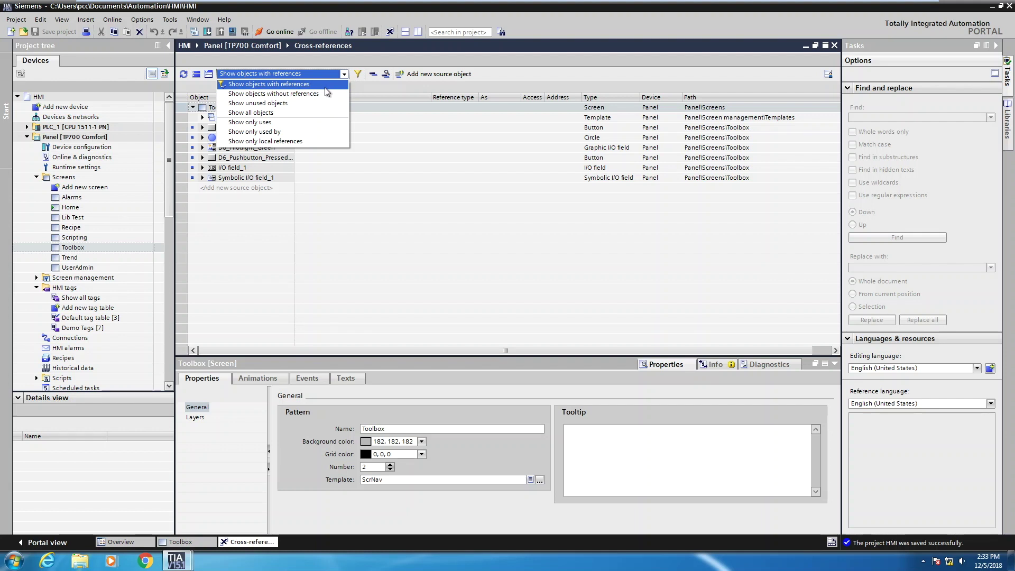
# Filter to 'Show objects without references', then back to 'Show all objects', and collapse the tree
pyautogui.click(290, 94)
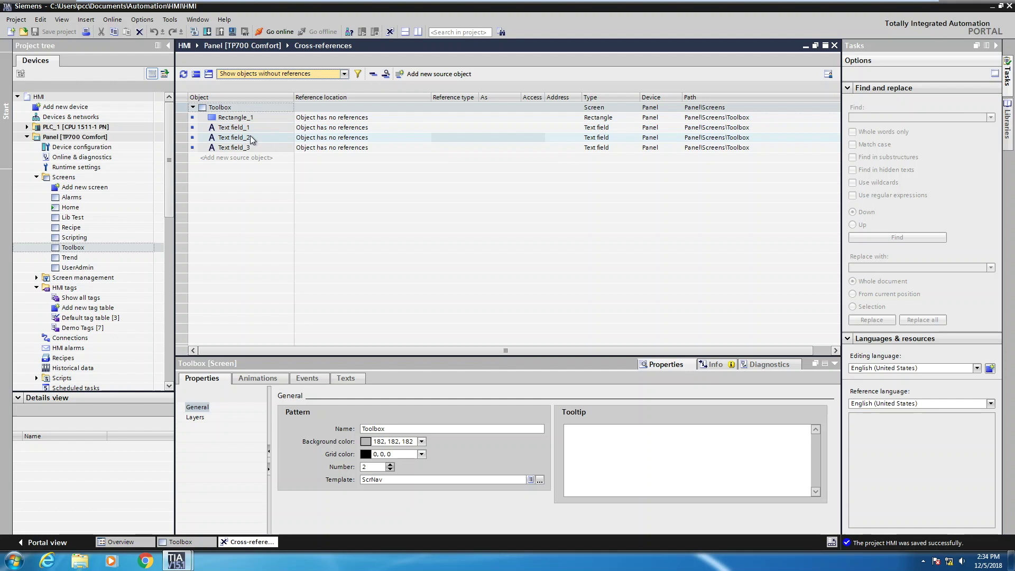
pyautogui.click(344, 74)
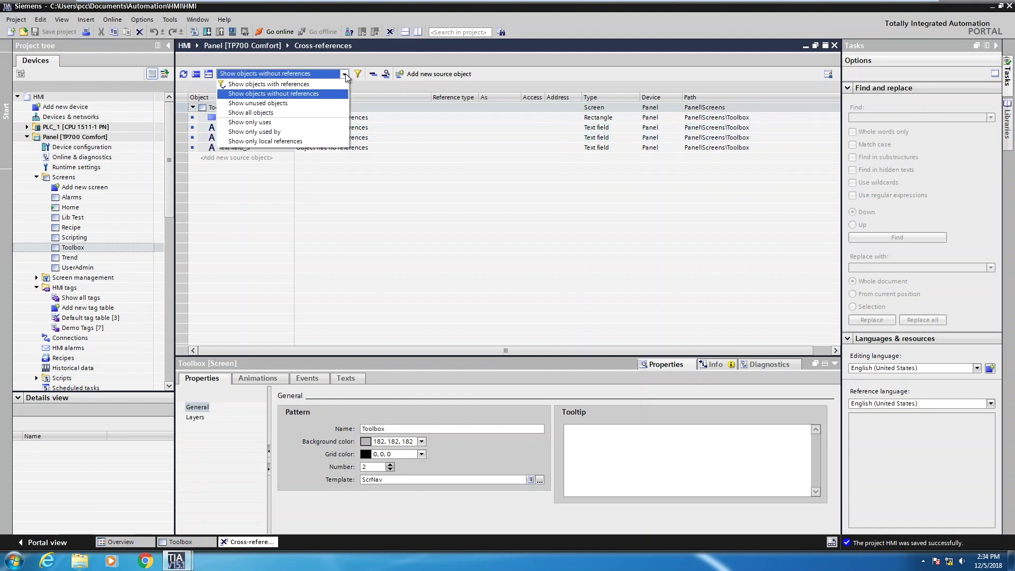
pyautogui.click(265, 113)
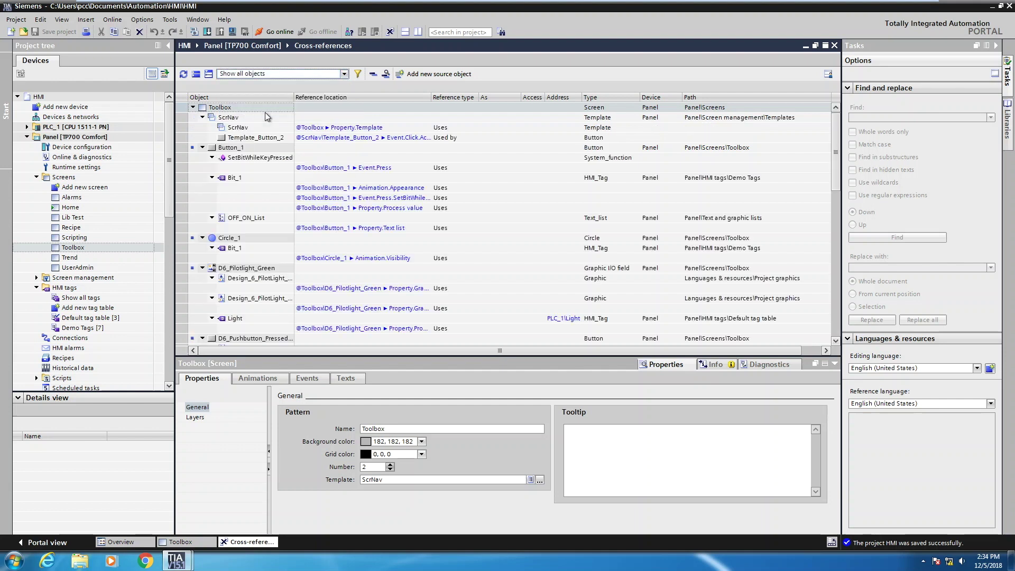
pyautogui.click(195, 74)
# Expand Toolbox, Button_1 and SetBitWhileKeyPressed with a wider Object column to reveal Event.Press
pyautogui.click(192, 108)
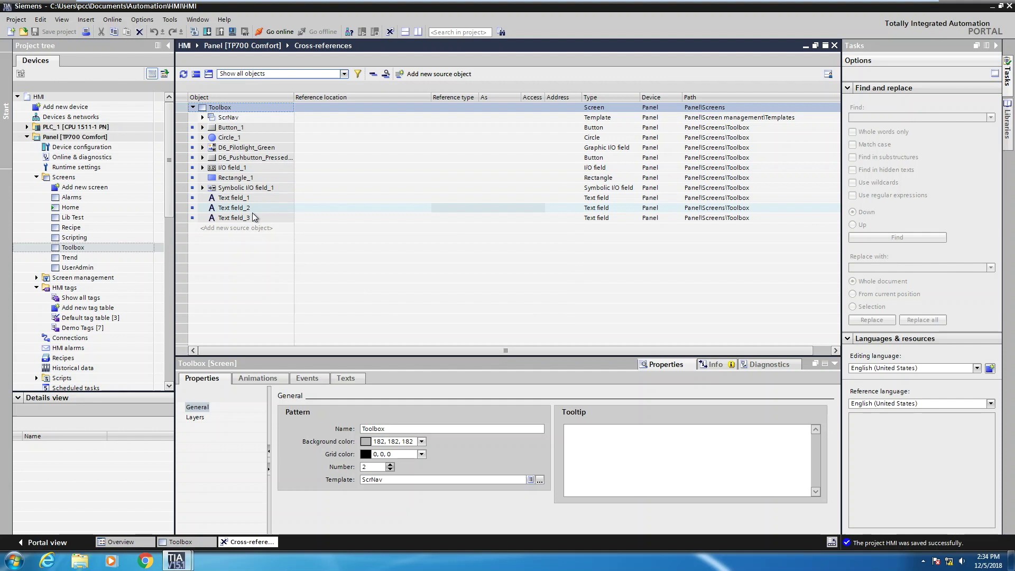
pyautogui.click(203, 127)
pyautogui.moveTo(295, 98); pyautogui.dragTo(312, 98)
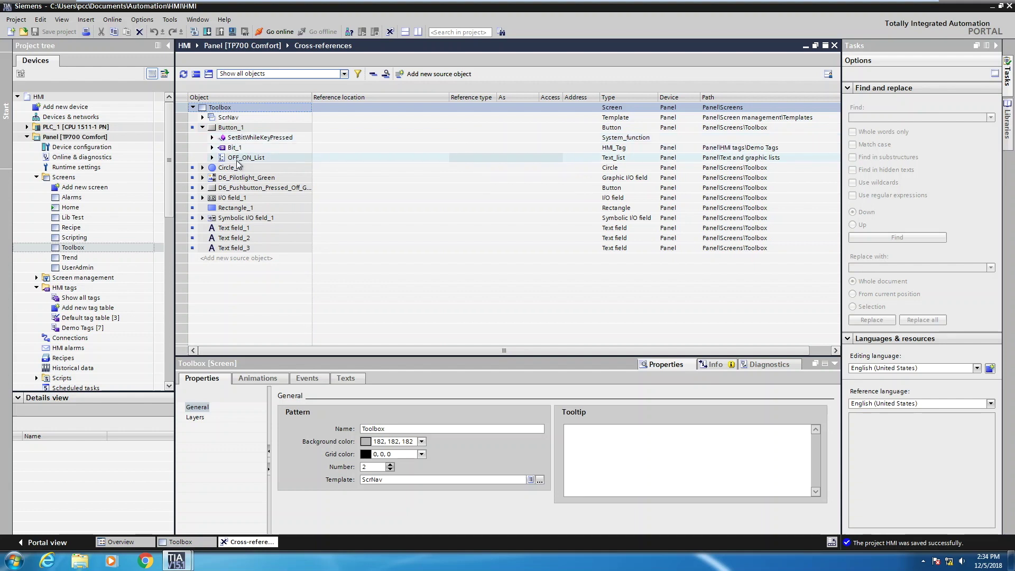
pyautogui.click(212, 138)
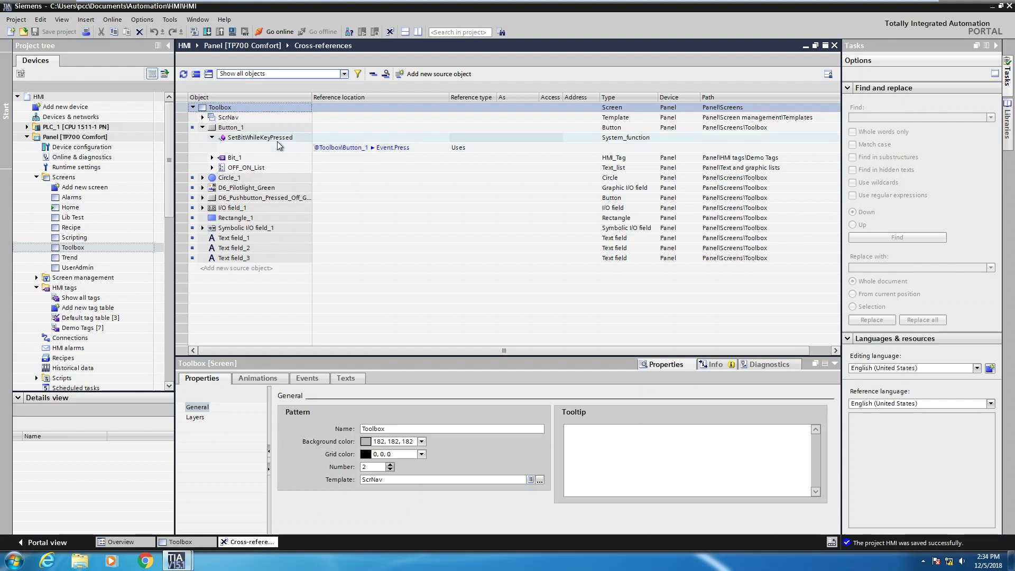
# Check Button_1's Event.Press and Bit_1 Animation.Appearance uses on the Toolbox screen, then collapse Button_1
pyautogui.click(367, 148)
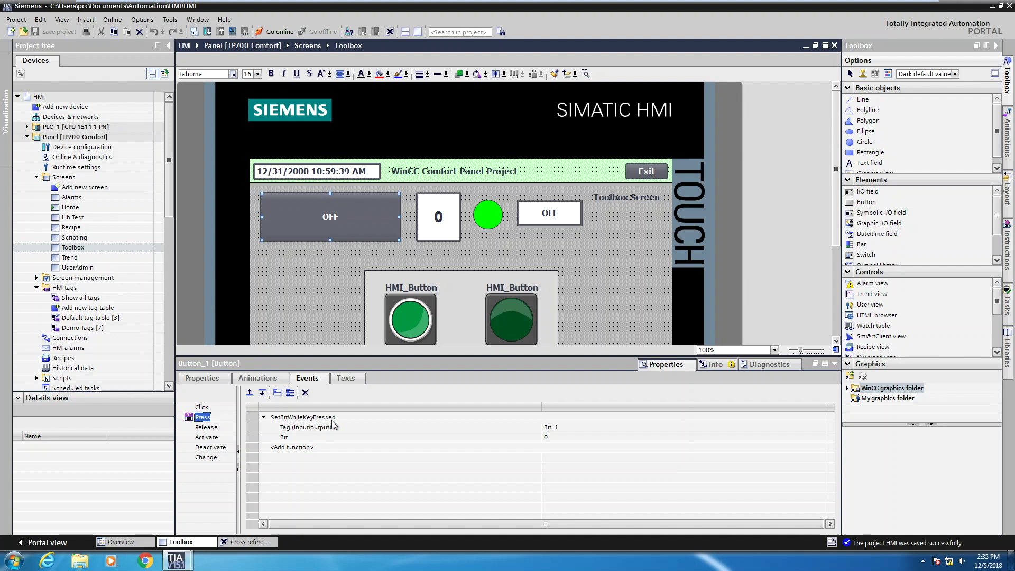
pyautogui.click(835, 45)
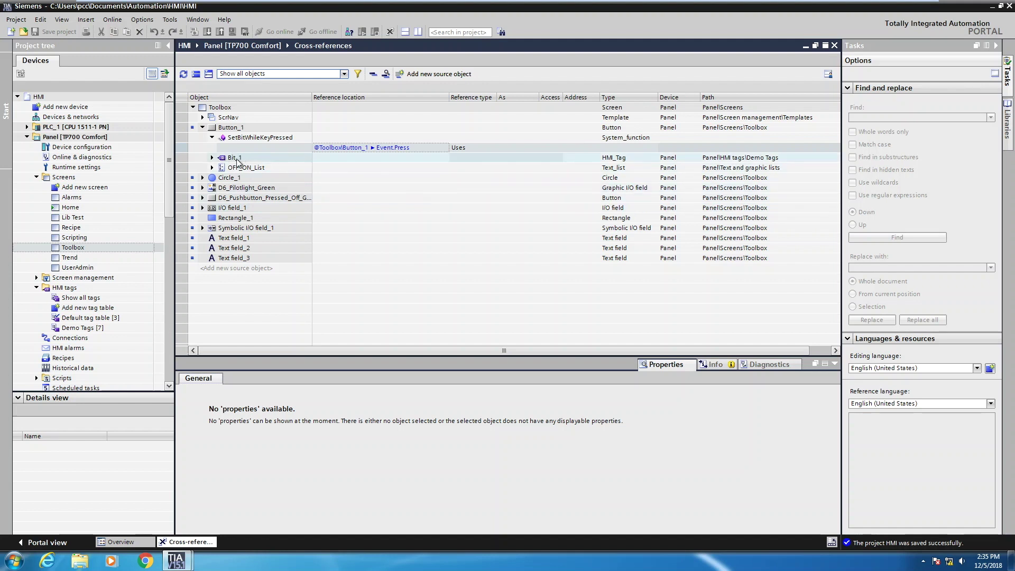
pyautogui.click(211, 158)
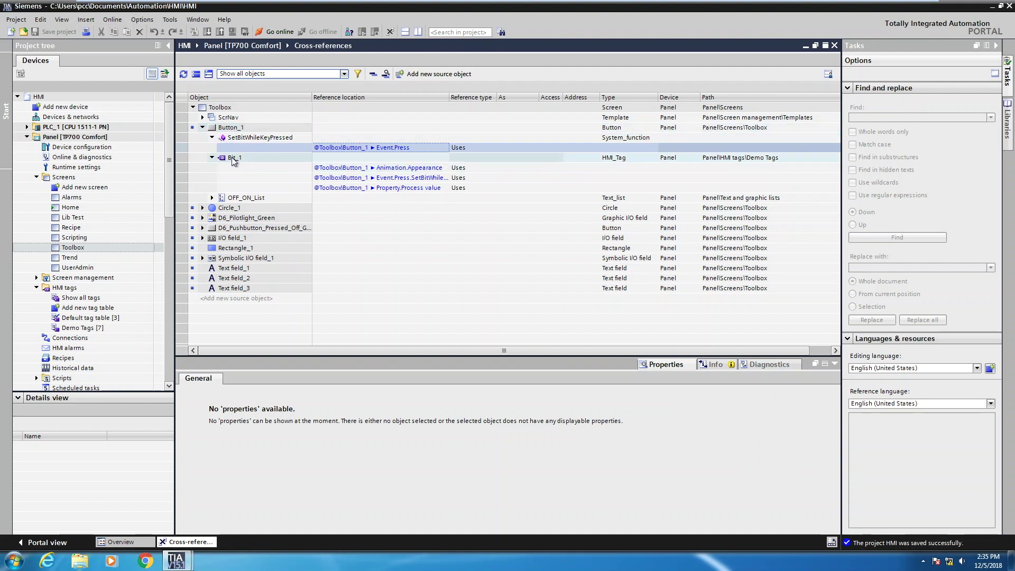
pyautogui.moveTo(449, 97); pyautogui.dragTo(498, 96)
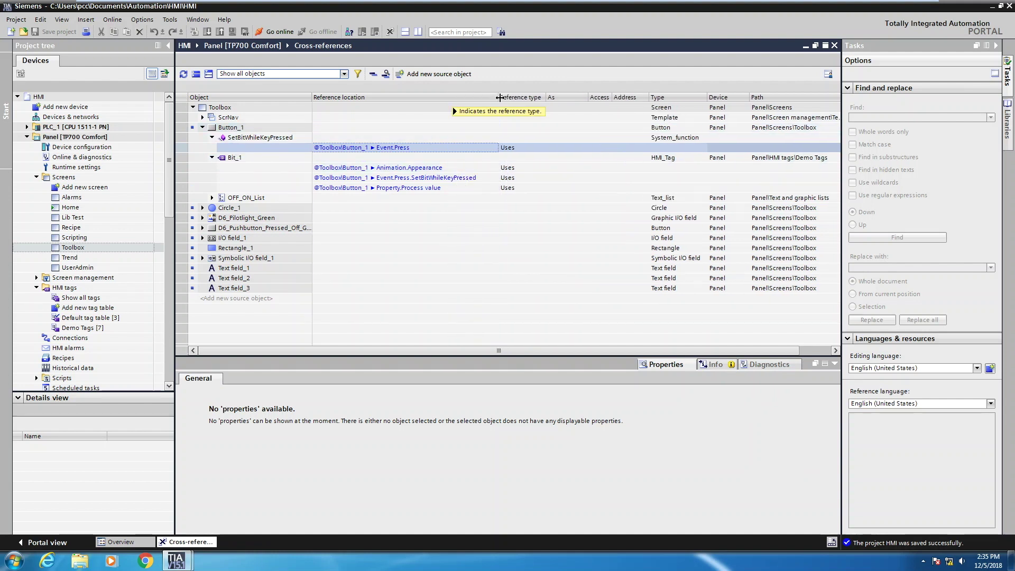
pyautogui.click(400, 167)
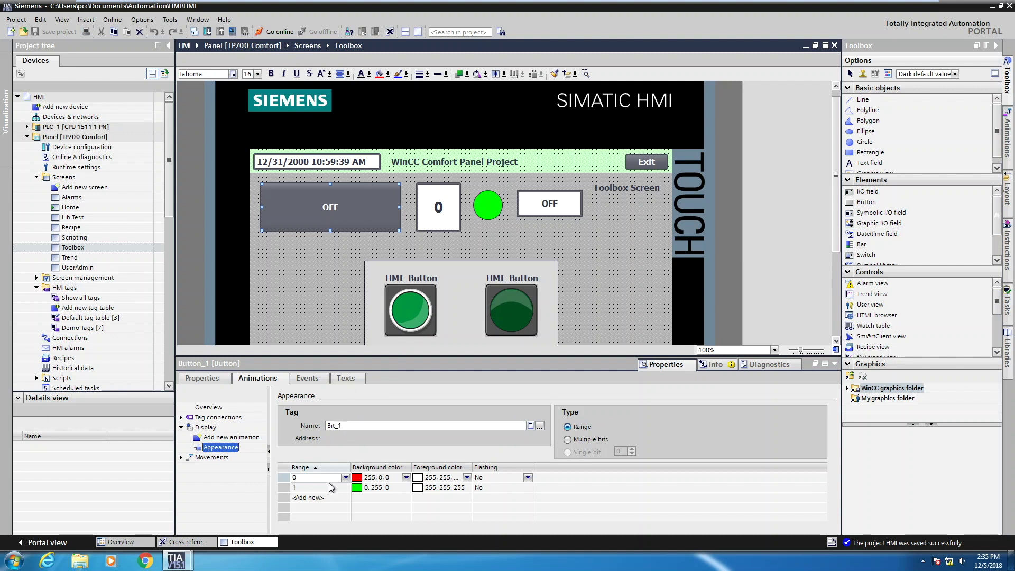
pyautogui.click(835, 46)
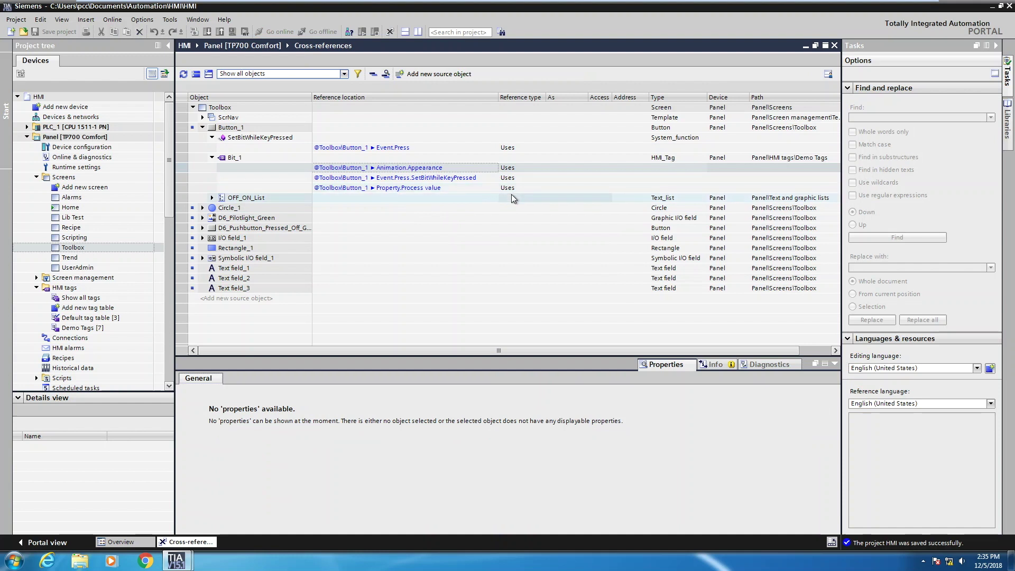
pyautogui.click(203, 127)
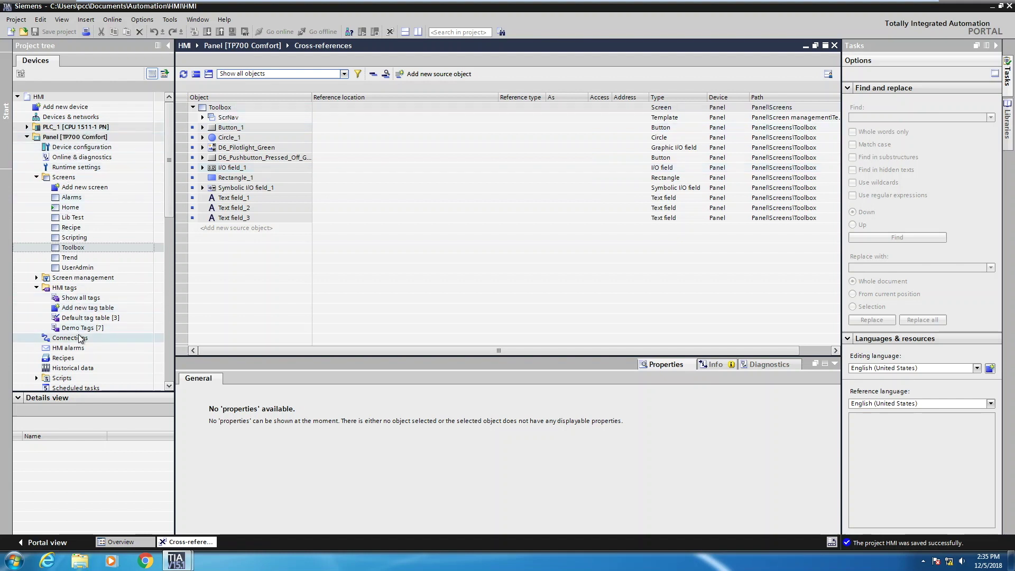
# Open a cross-reference list for the panel's User administration
pyautogui.moveTo(167, 207); pyautogui.dragTo(166, 226)
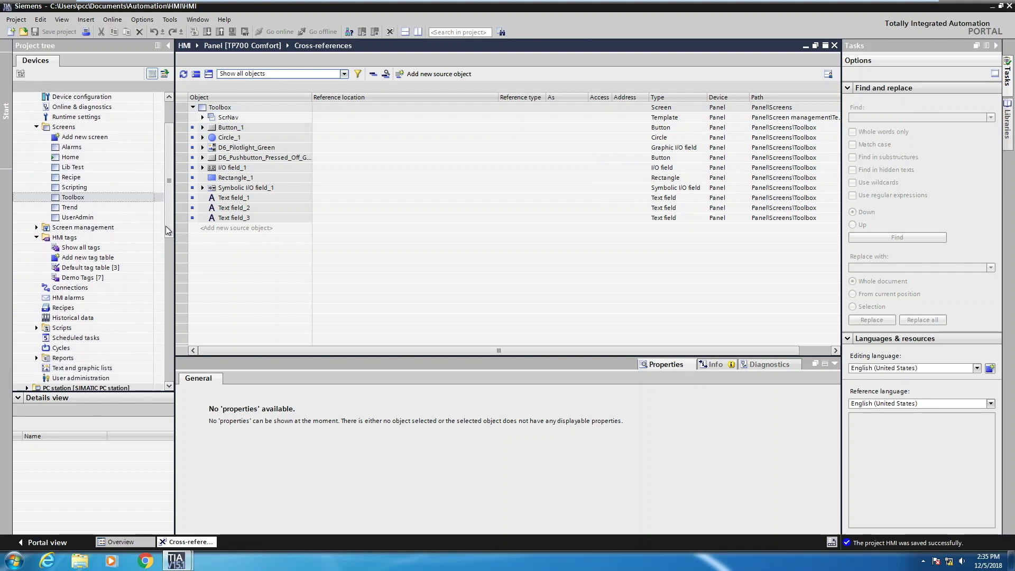
pyautogui.click(81, 378)
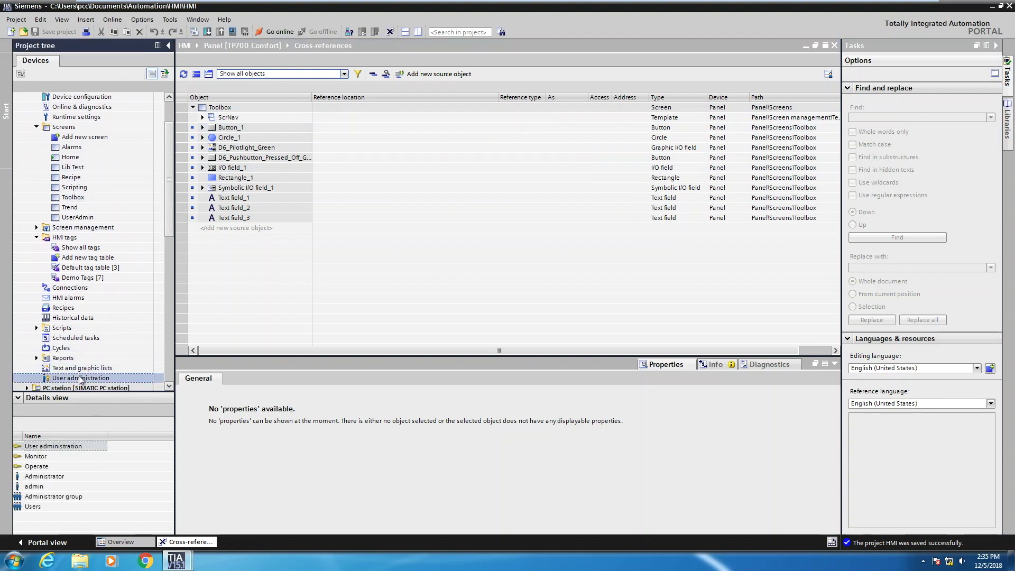
pyautogui.rightClick(81, 380)
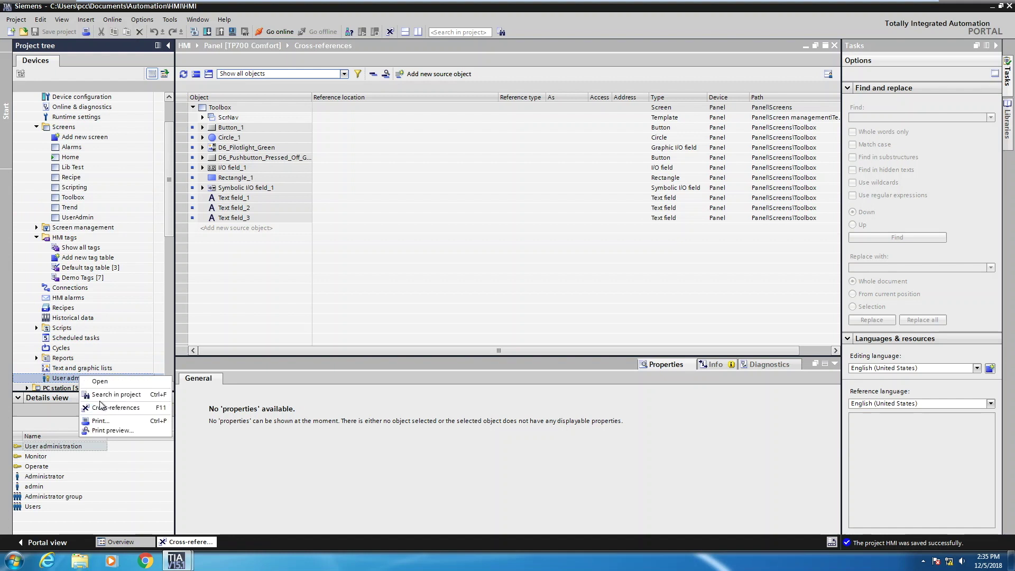
pyautogui.click(148, 408)
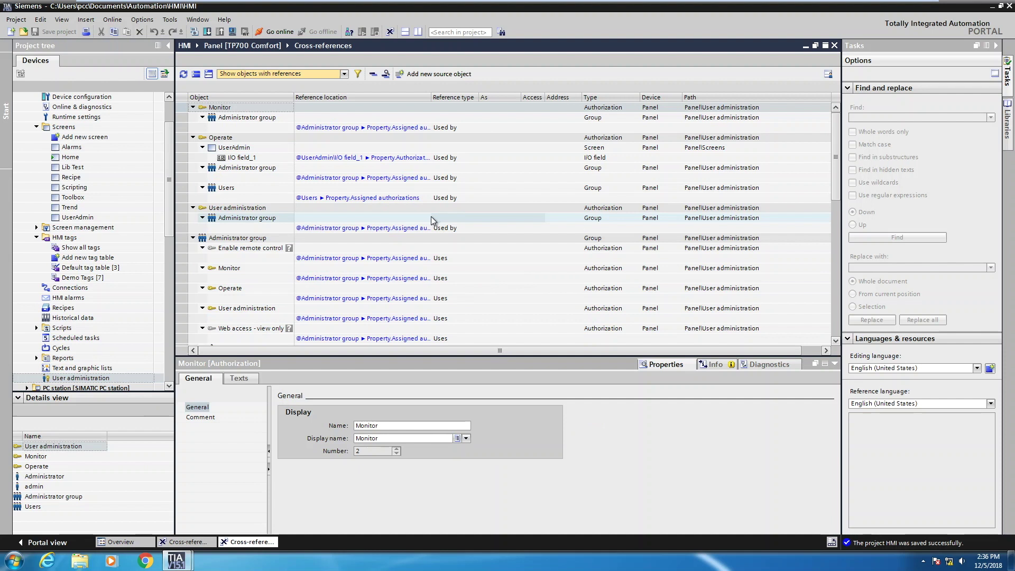
# Collapse all, inspect the Monitor, Operate and User administration entries, then re-collapse Monitor and User administration
pyautogui.click(196, 75)
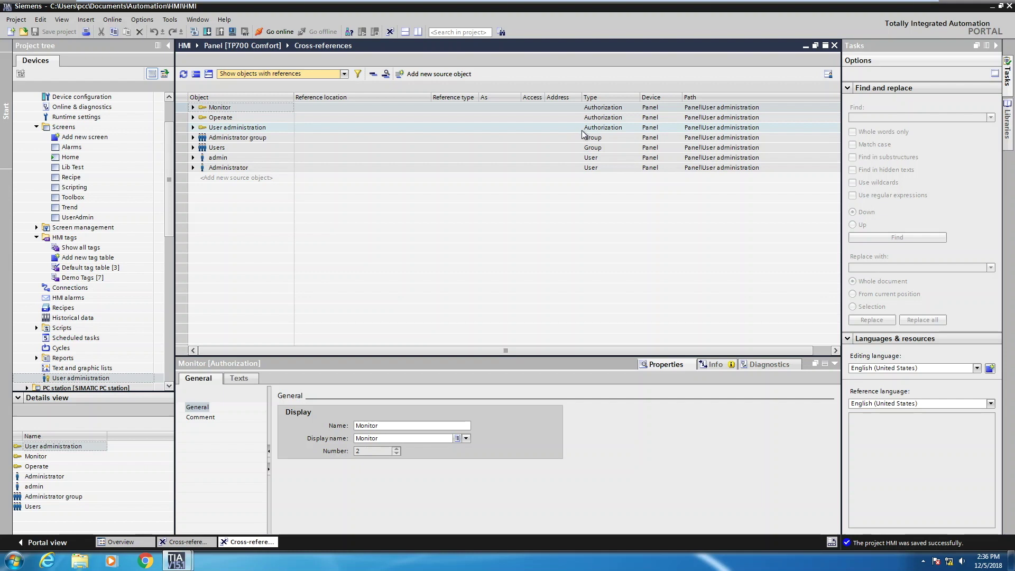
pyautogui.click(193, 108)
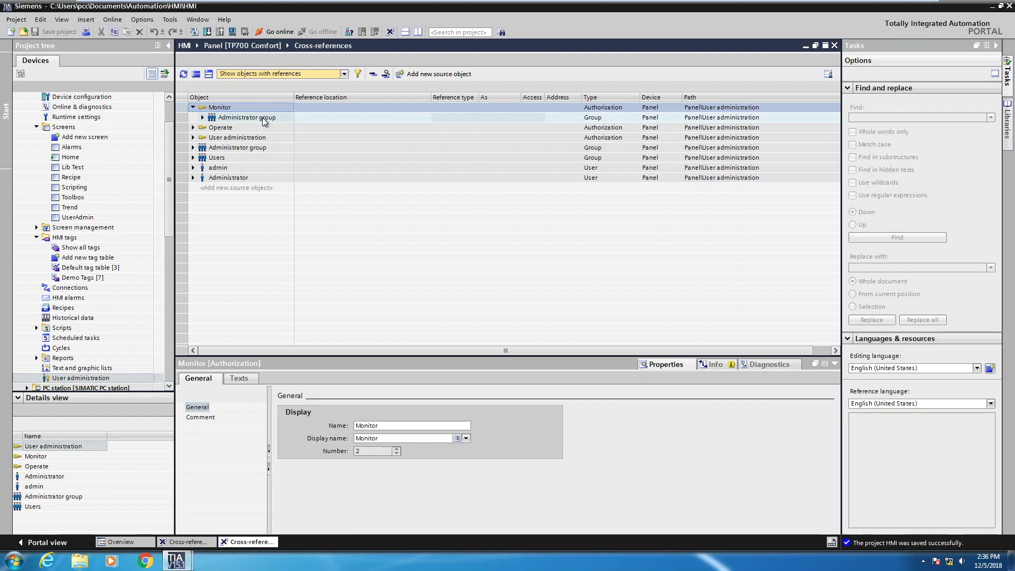
pyautogui.click(192, 127)
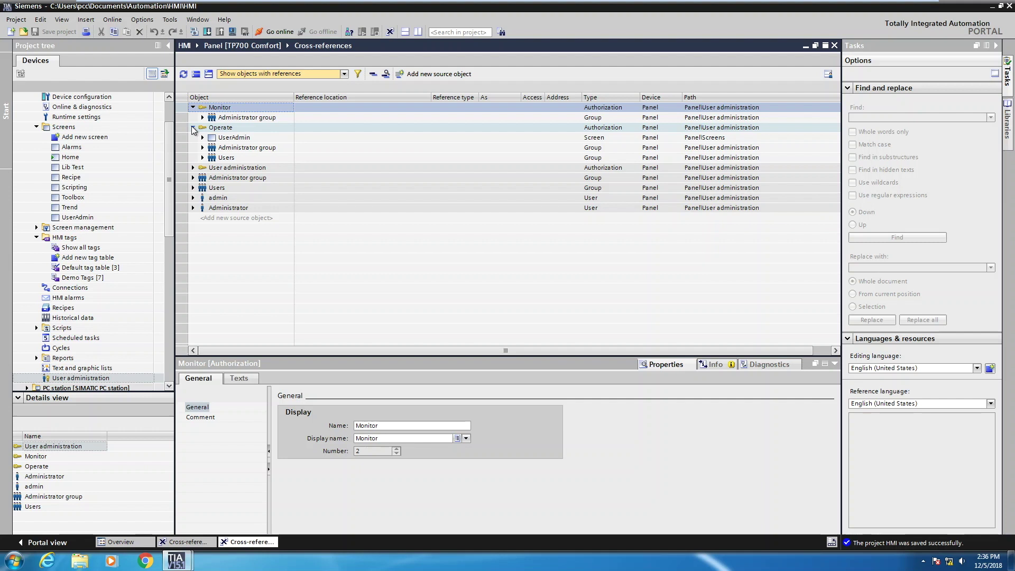
pyautogui.click(194, 168)
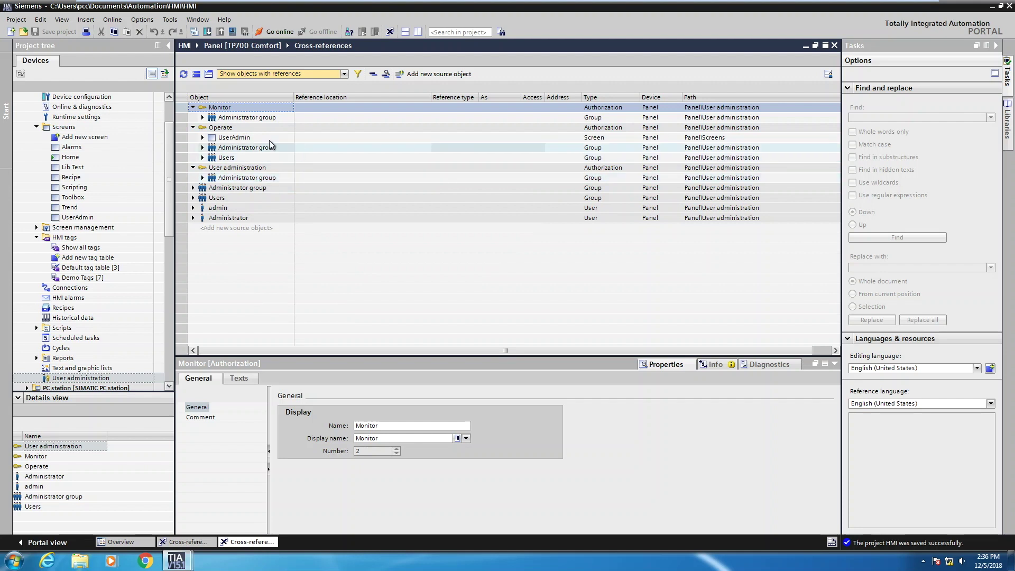
pyautogui.click(193, 107)
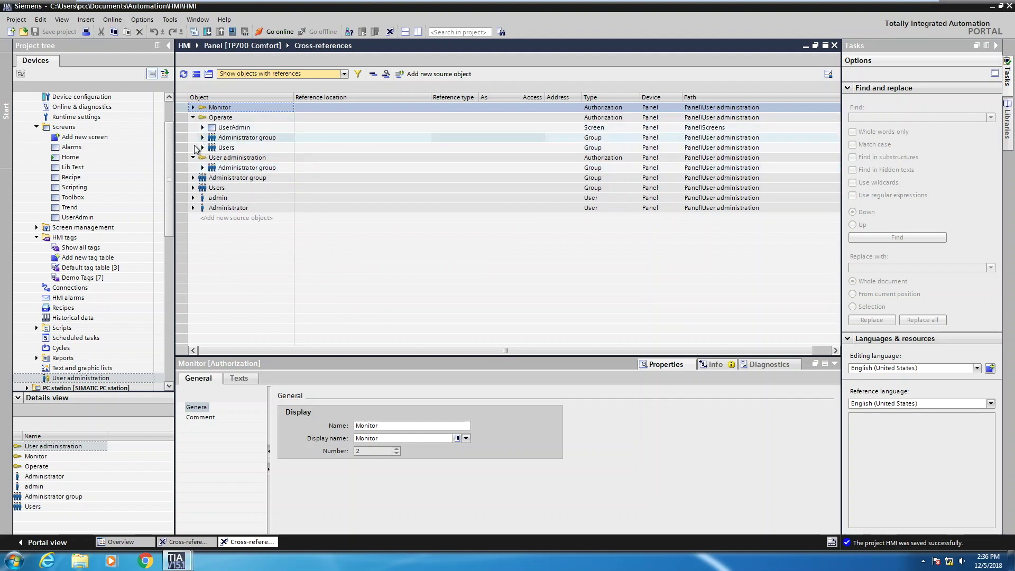
pyautogui.click(194, 158)
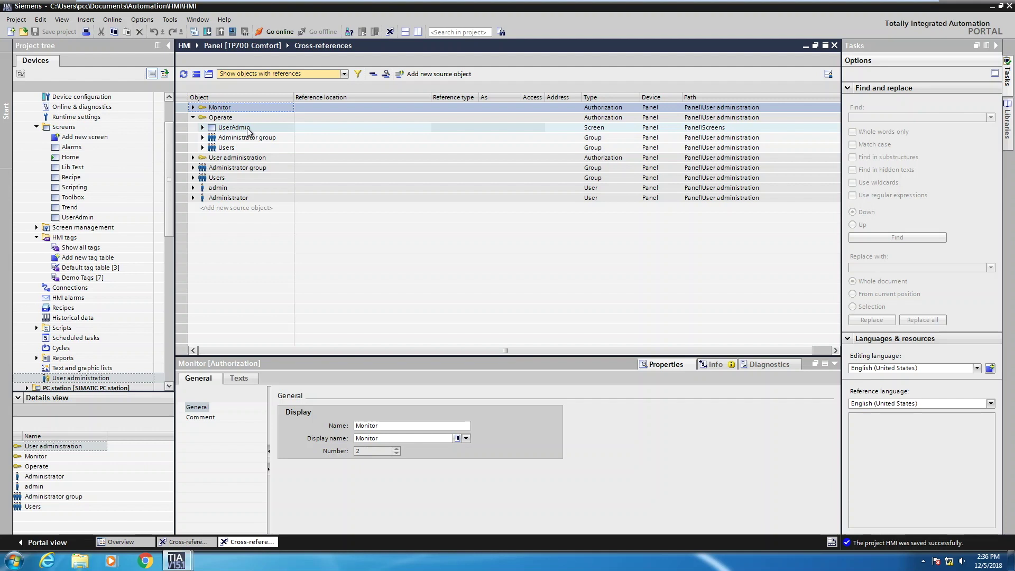
# Expand UserAdmin under Operate, widen Reference location, and jump to I/O field_1 on the screen
pyautogui.click(203, 128)
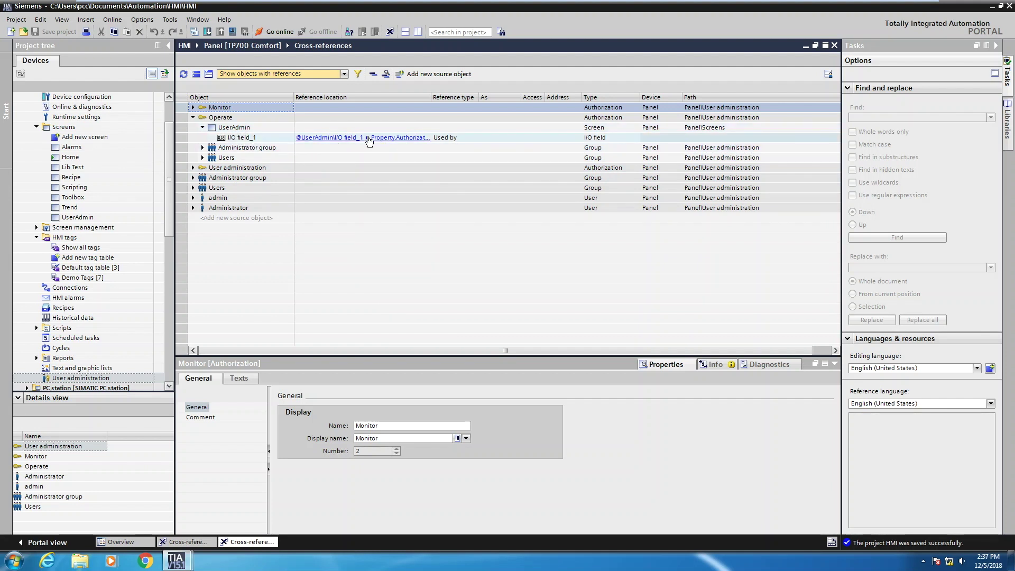
pyautogui.moveTo(432, 97); pyautogui.dragTo(474, 98)
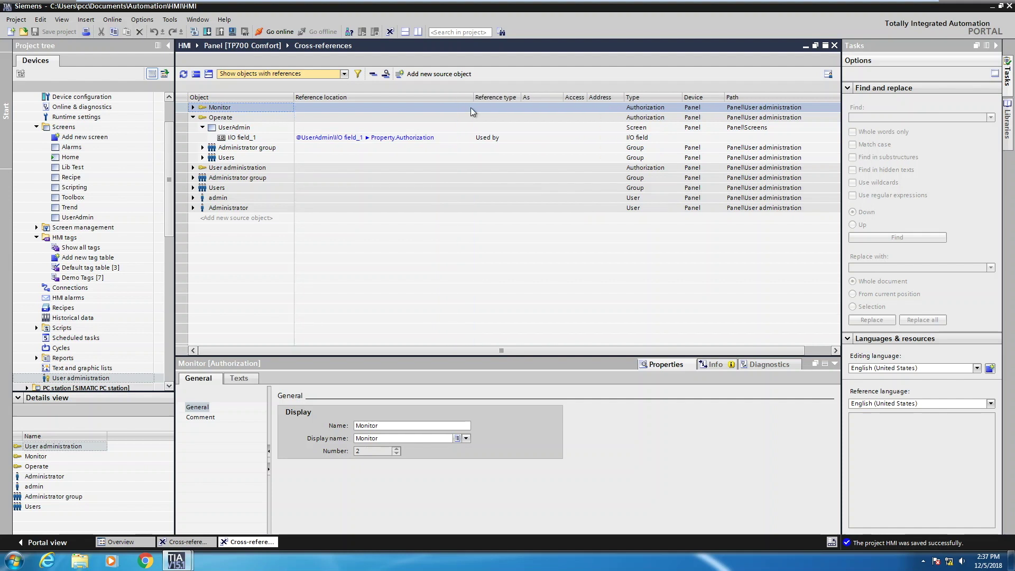
pyautogui.click(333, 138)
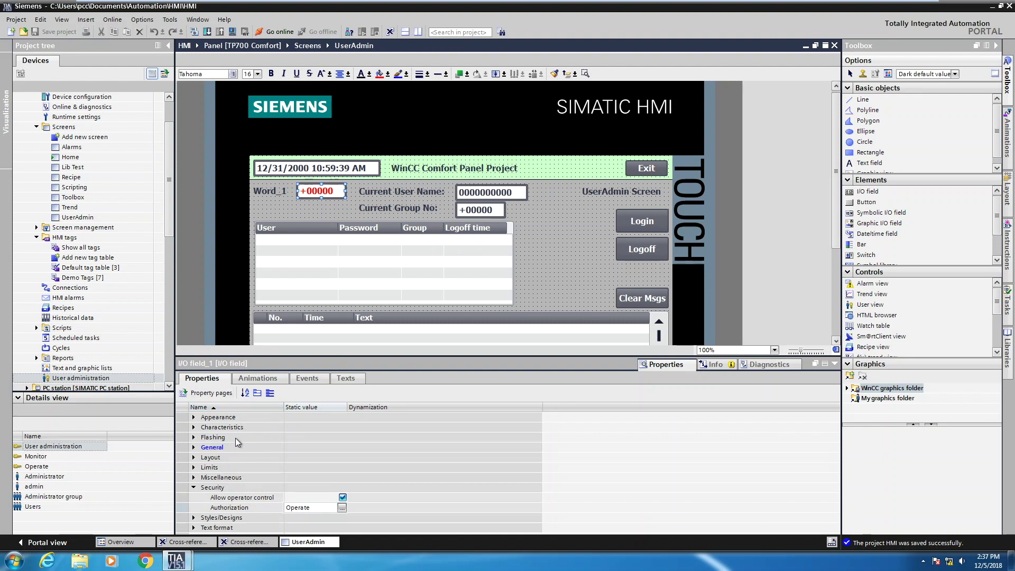
# Show I/O field_1's properties as pages to see Security: Operate authorization, operator control allowed
pyautogui.click(213, 394)
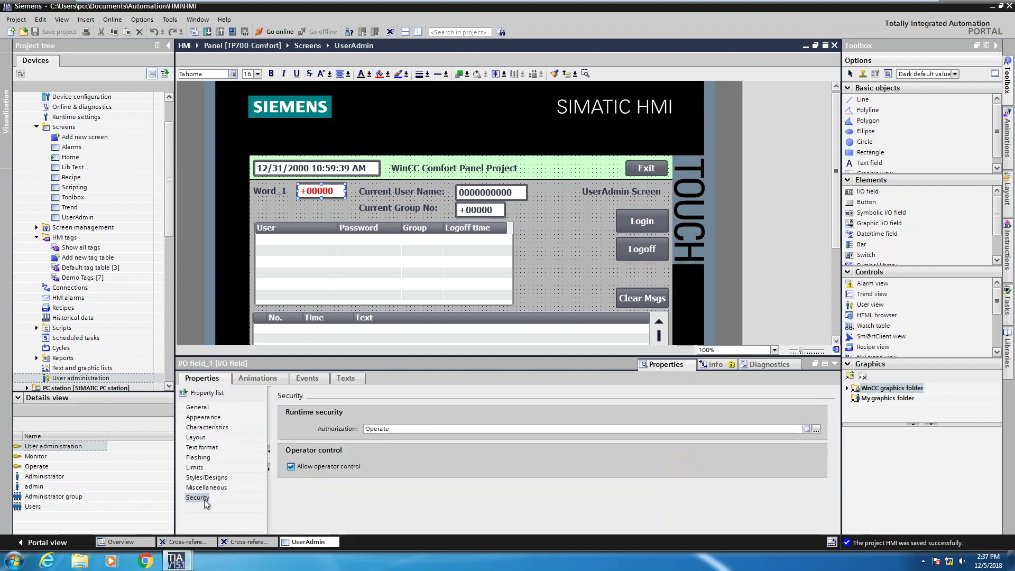
# Close the UserAdmin screen and collapse the Operate row and the Screens folder
pyautogui.click(834, 46)
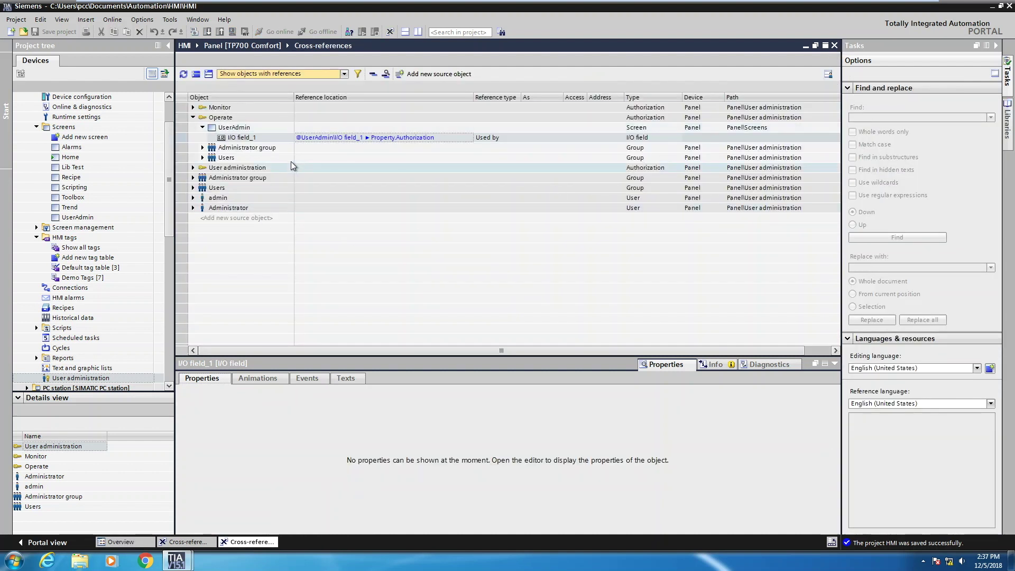
pyautogui.click(193, 117)
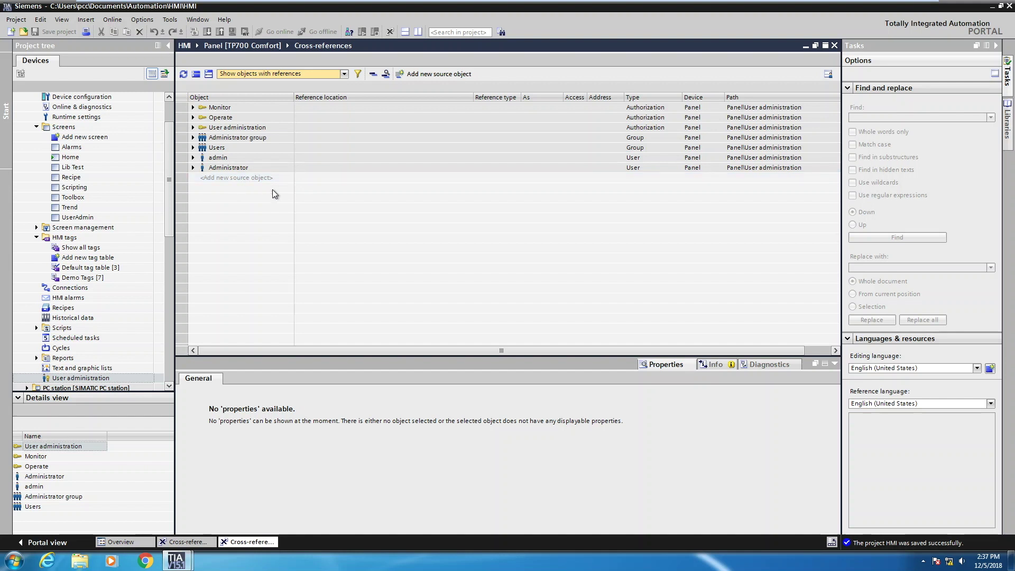
pyautogui.click(36, 127)
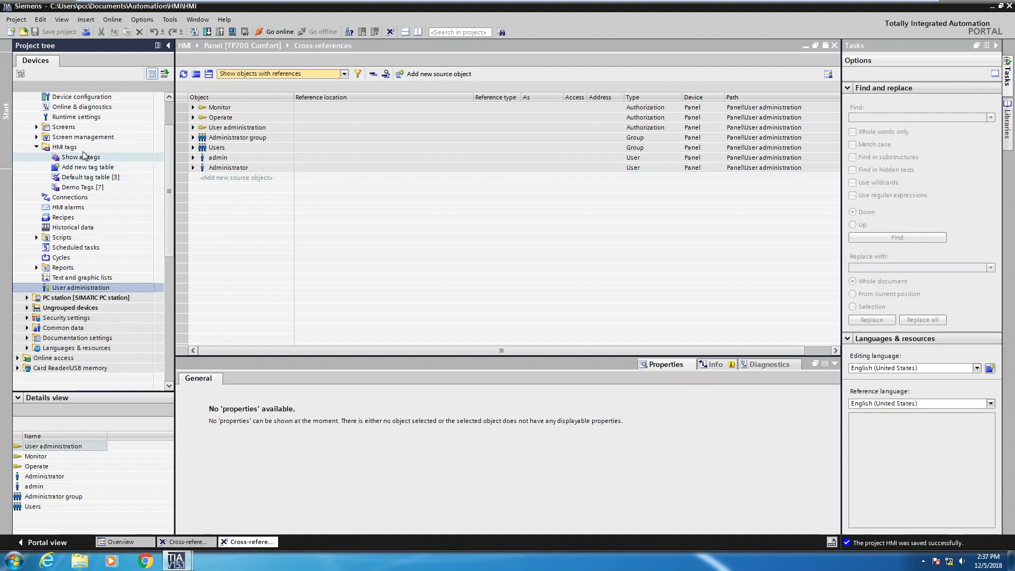
pyautogui.click(65, 149)
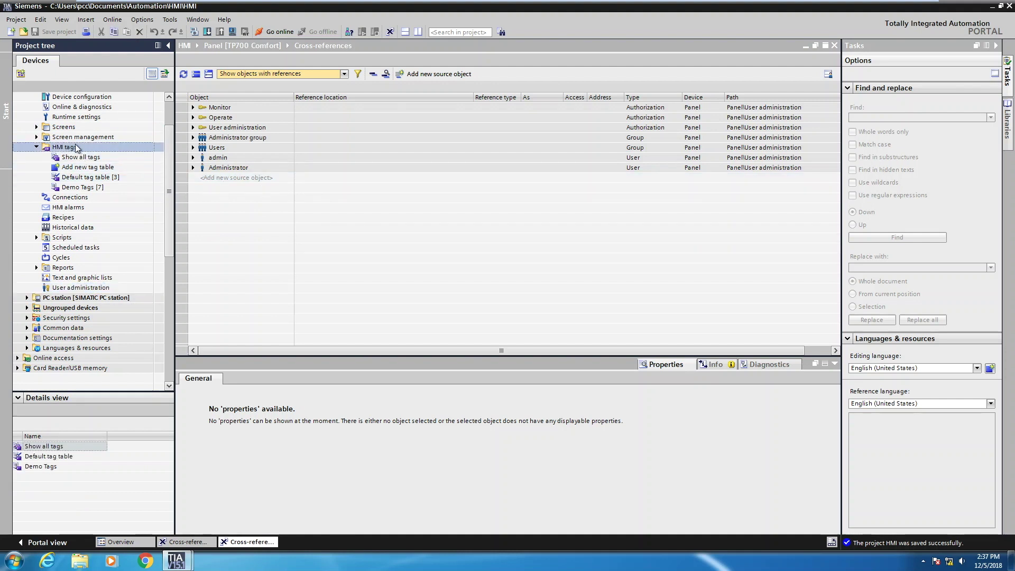
# Open cross-references for all HMI tags, collapsed to one row per tag like Bit_1 and Light
pyautogui.rightClick(80, 150)
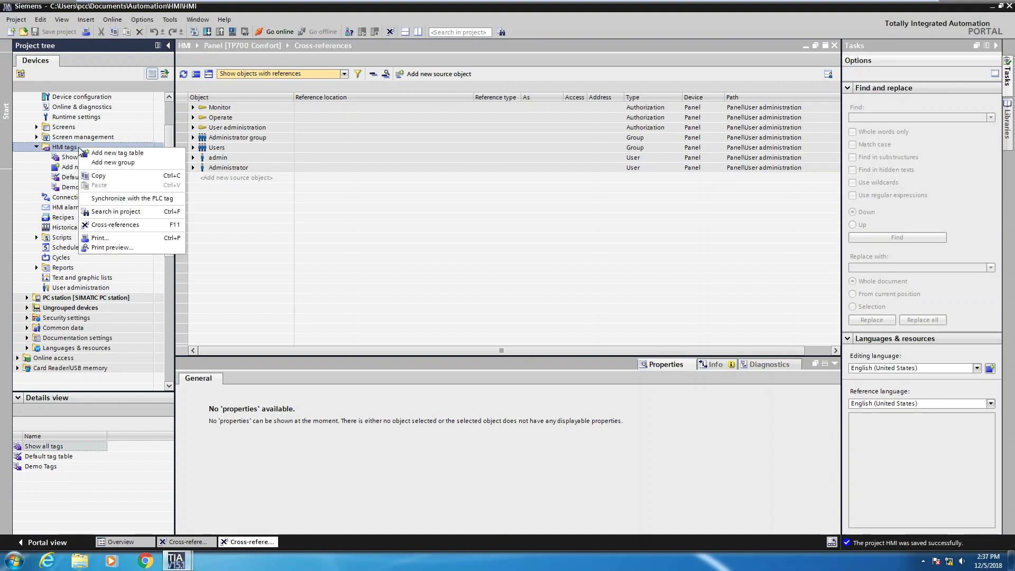
pyautogui.click(125, 225)
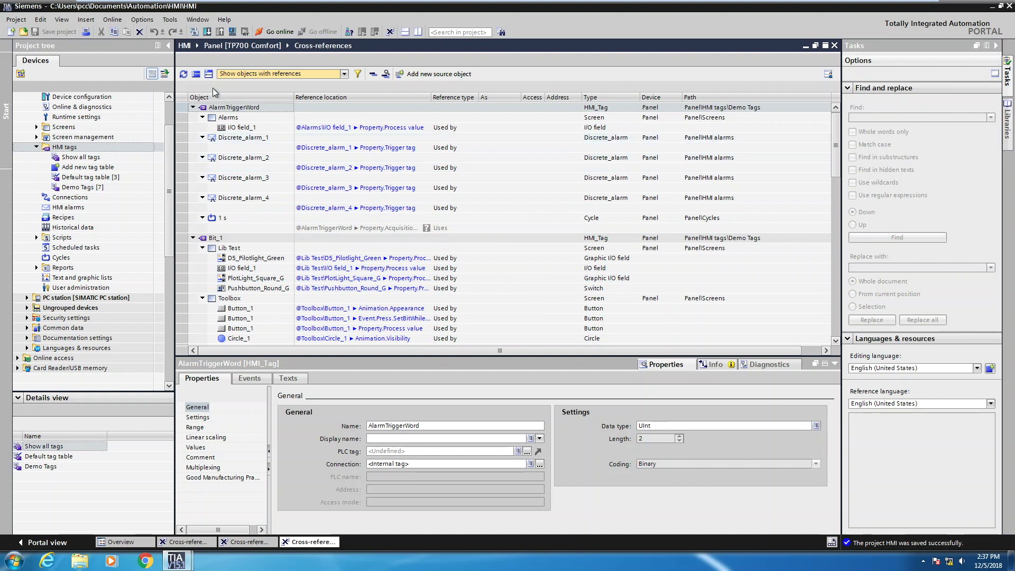
pyautogui.click(196, 76)
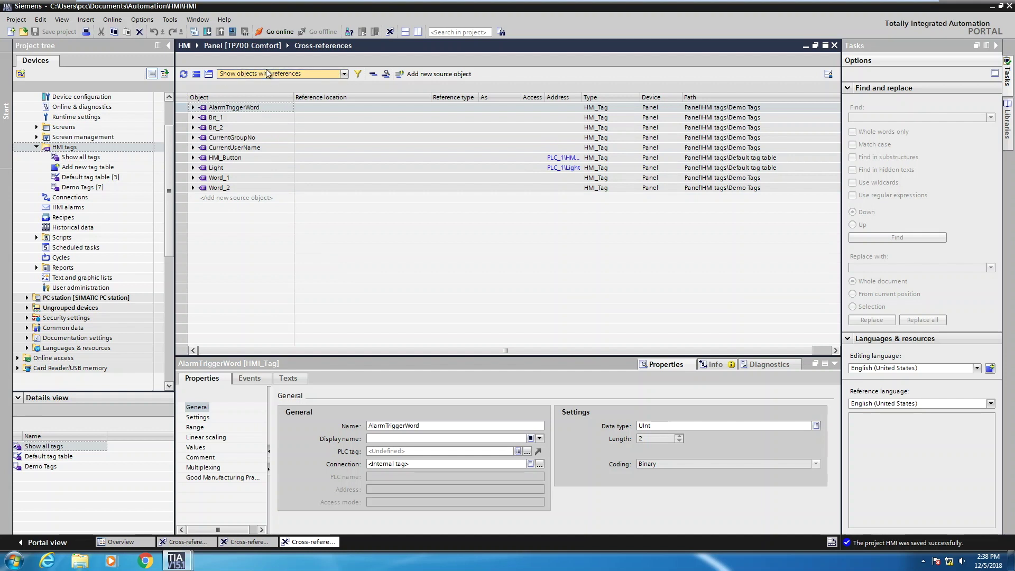
# Filter the HMI tag cross-references to unused objects, then all objects, and collapse every tag
pyautogui.click(344, 74)
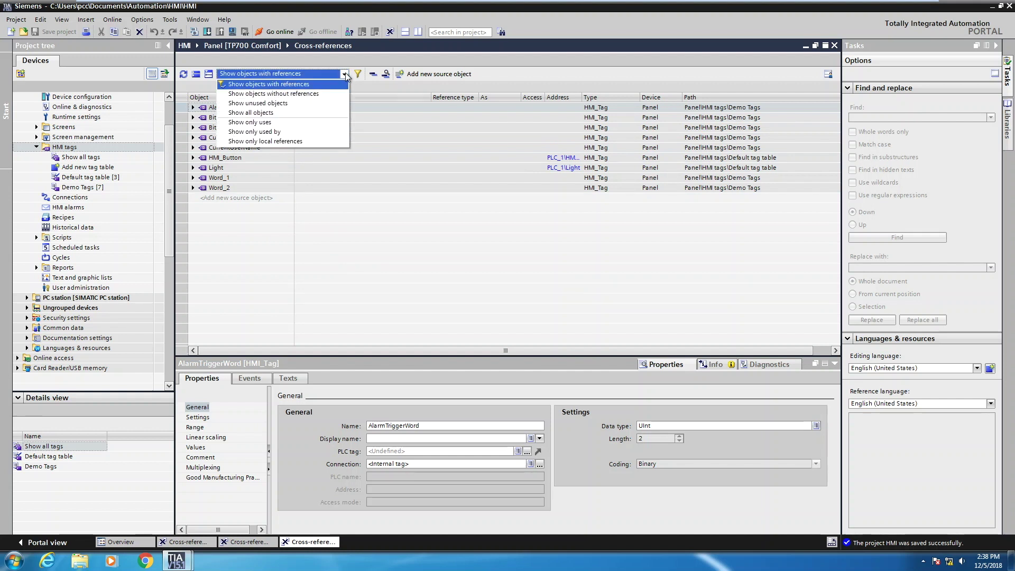
pyautogui.click(272, 104)
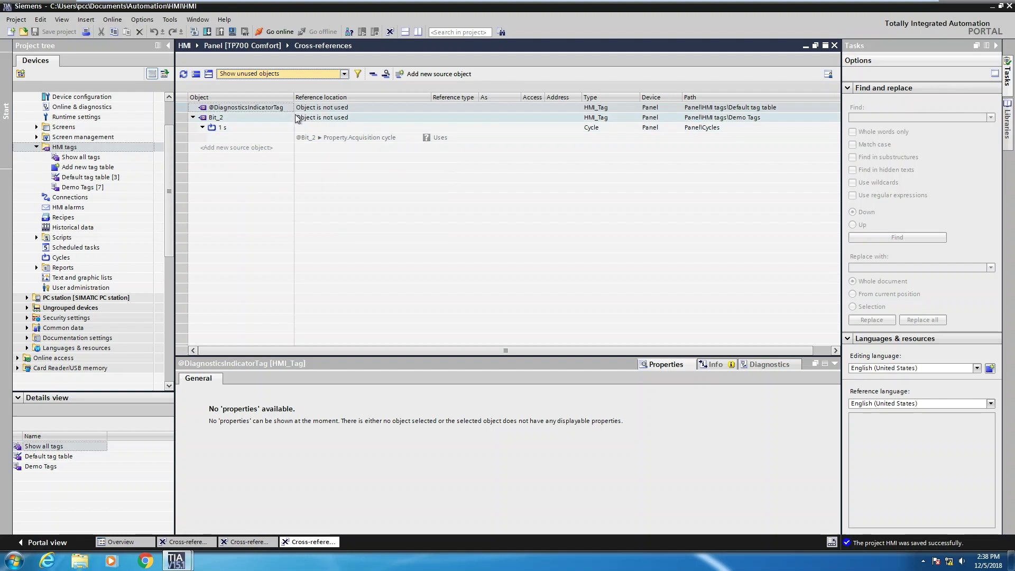
pyautogui.click(343, 74)
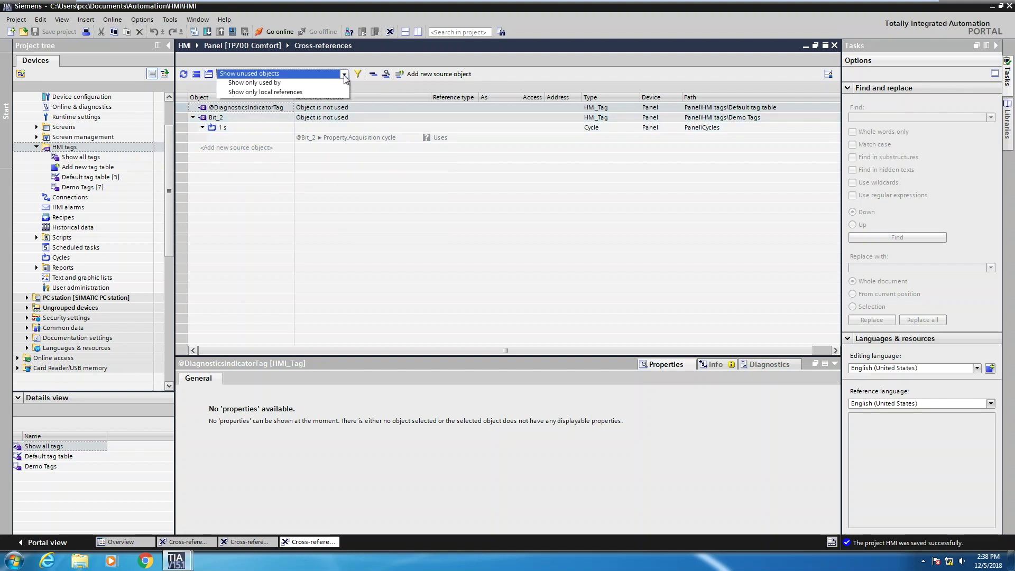
pyautogui.click(280, 113)
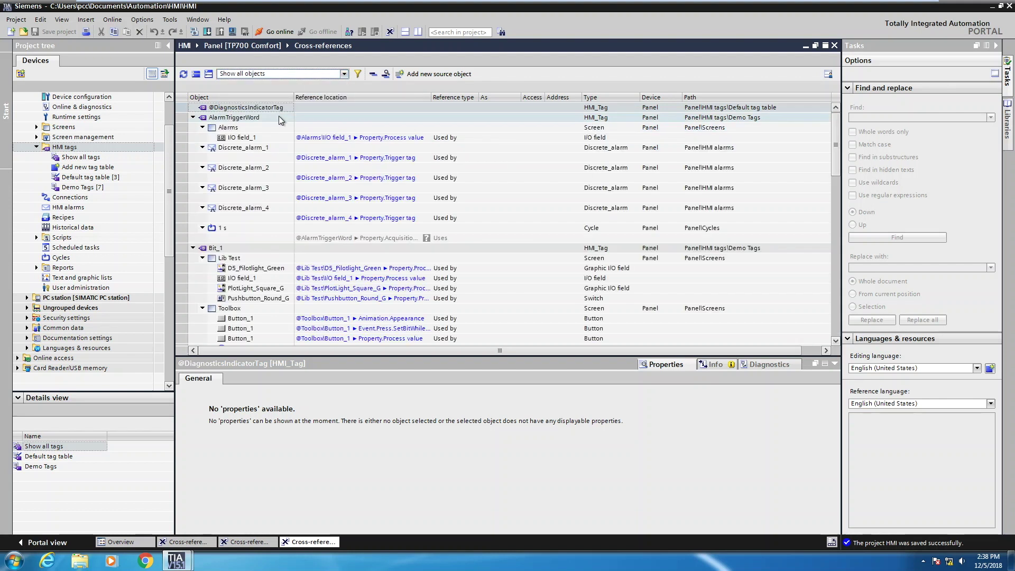
pyautogui.click(197, 74)
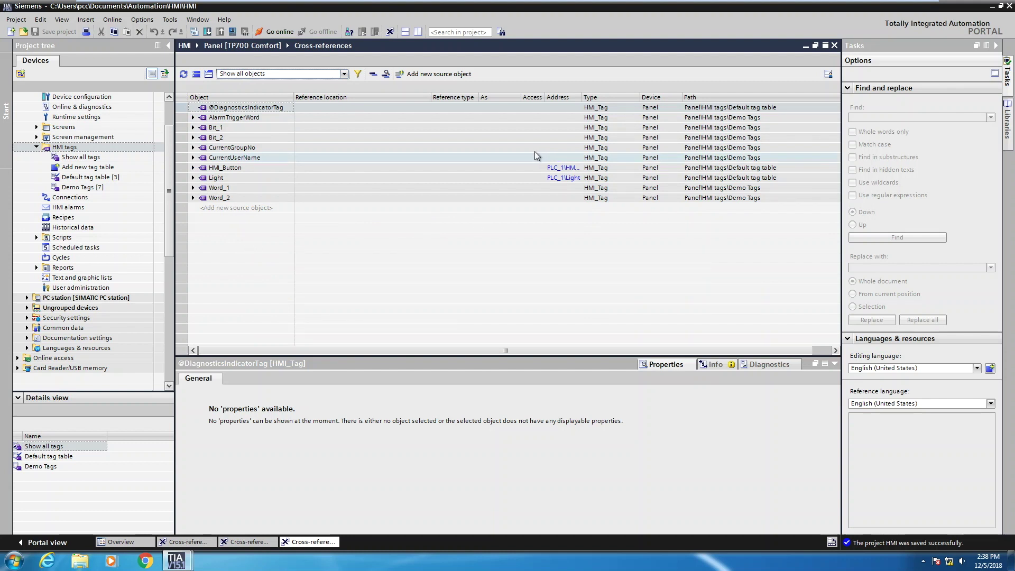
pyautogui.click(194, 127)
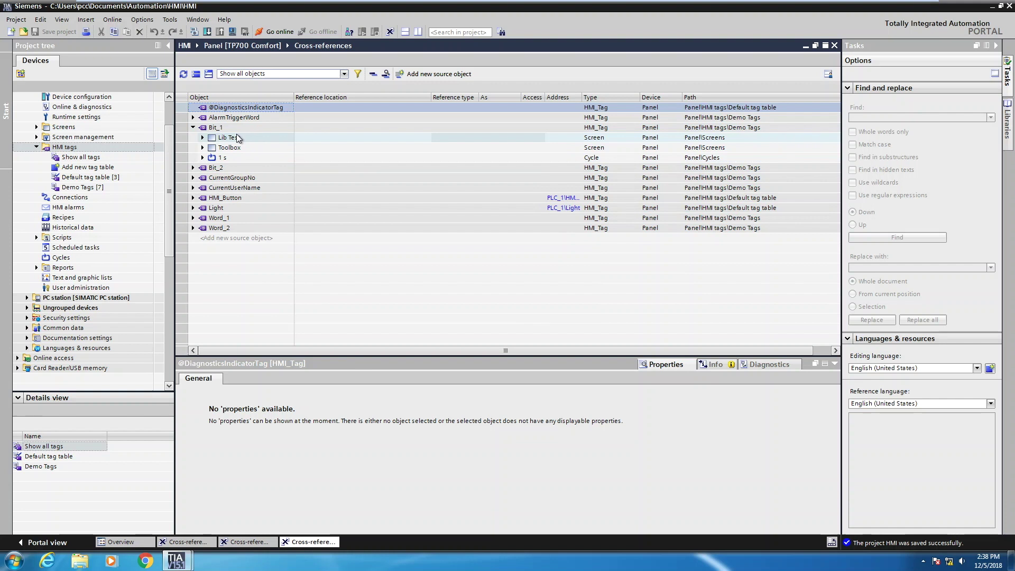
pyautogui.click(203, 148)
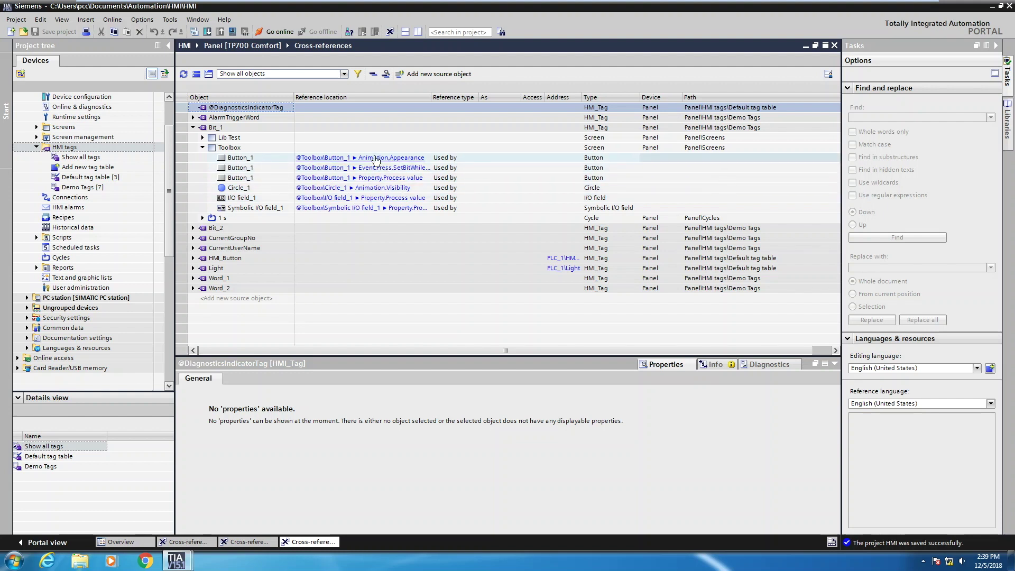
pyautogui.click(193, 127)
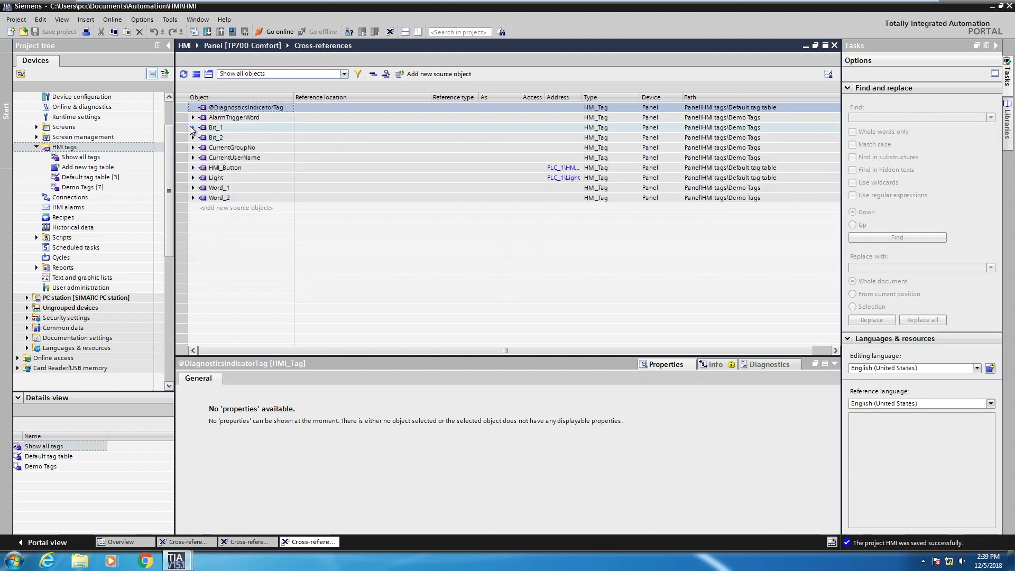
# Expand HMI_Button's Main NW1 read-only use and widen the Access and As columns
pyautogui.click(191, 169)
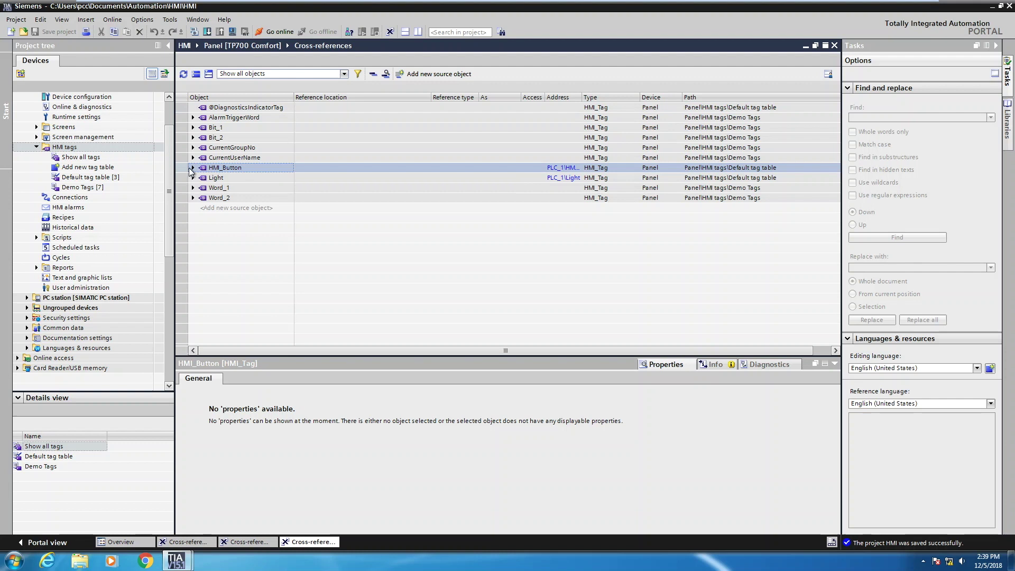
pyautogui.click(193, 167)
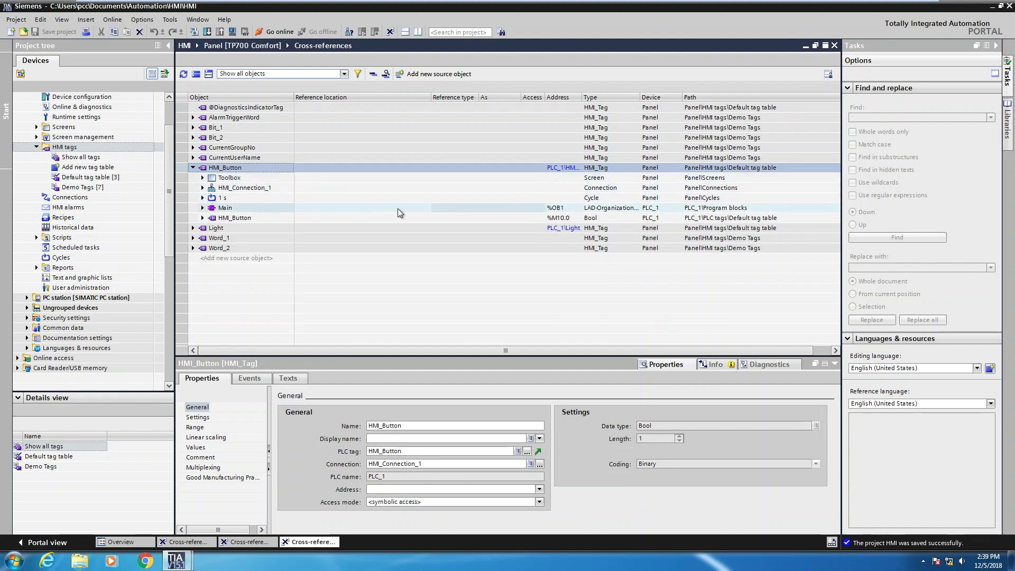
pyautogui.click(203, 207)
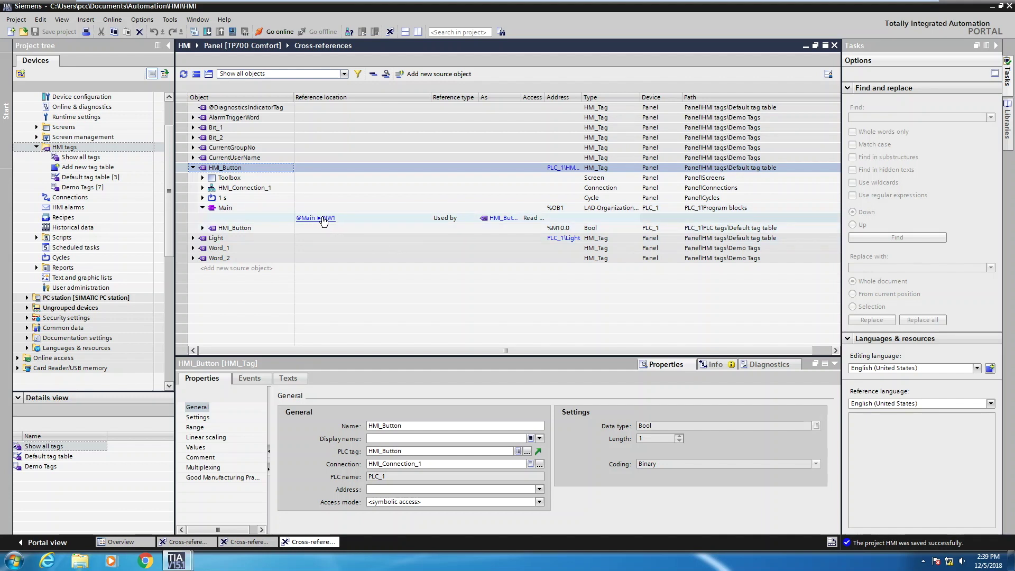
pyautogui.moveTo(547, 97); pyautogui.dragTo(575, 97)
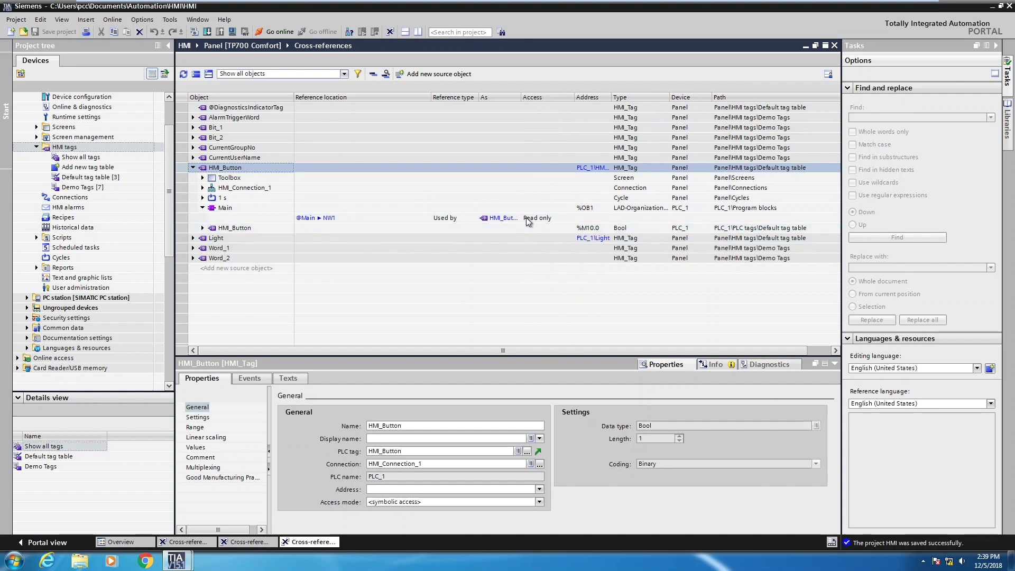
pyautogui.moveTo(521, 97); pyautogui.dragTo(540, 98)
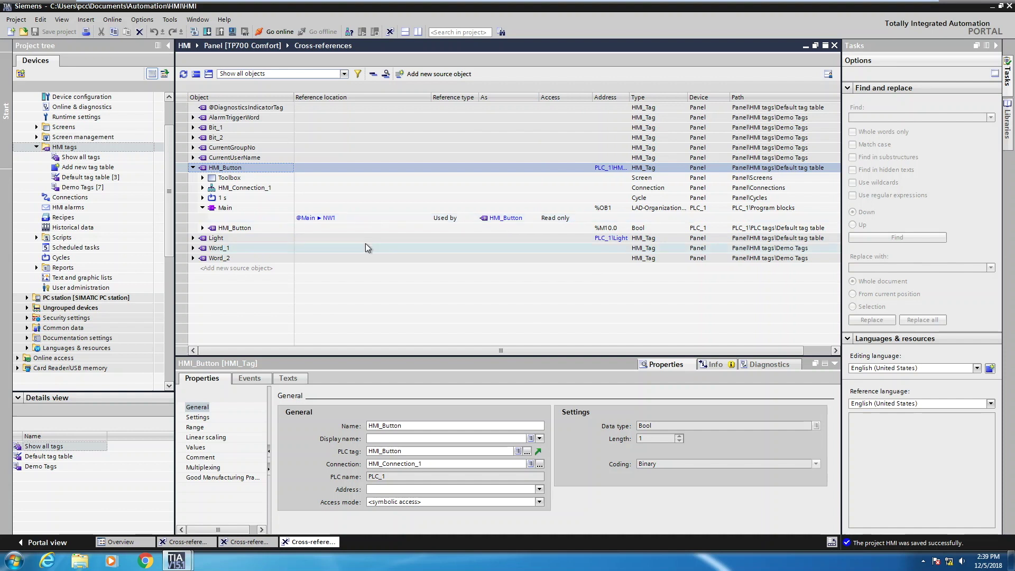
# Jump to HMI_Button's use in Main [OB1] NW1, close that editor, and expand Screens
pyautogui.click(320, 219)
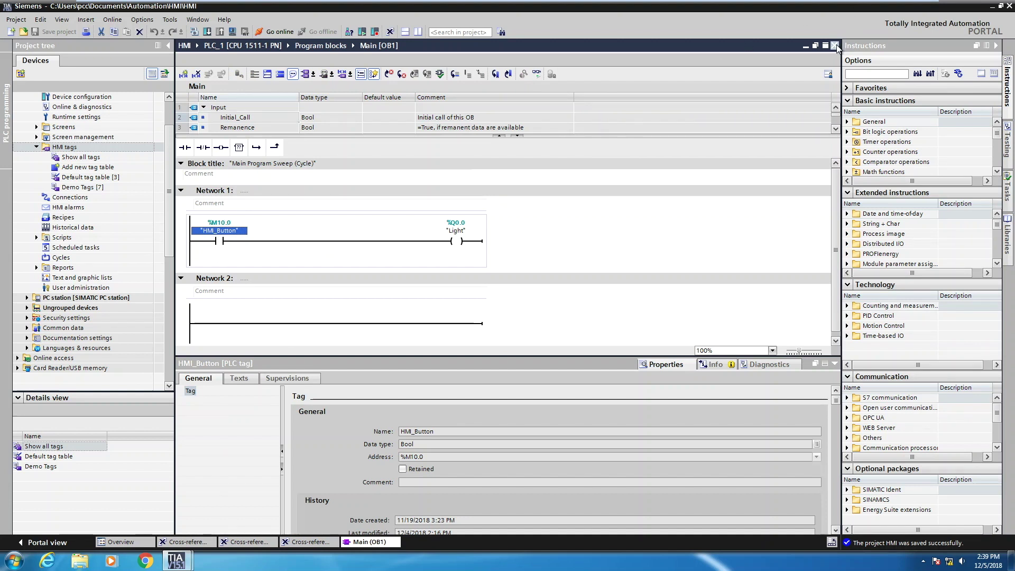
pyautogui.click(835, 46)
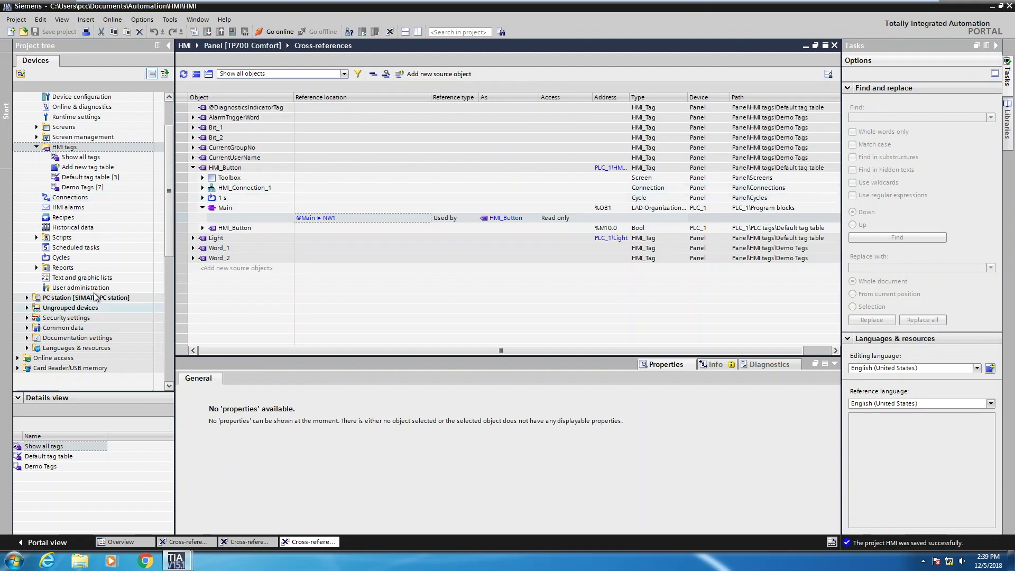
pyautogui.click(37, 126)
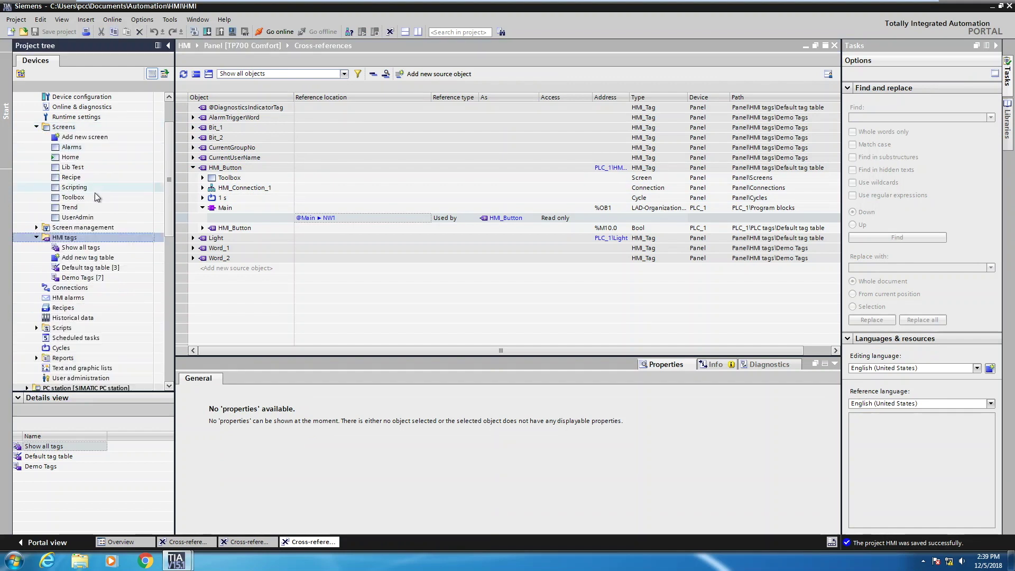
# Open the Toolbox screen and show the HMI_Button pushbutton's properties as a property list
pyautogui.doubleClick(88, 198)
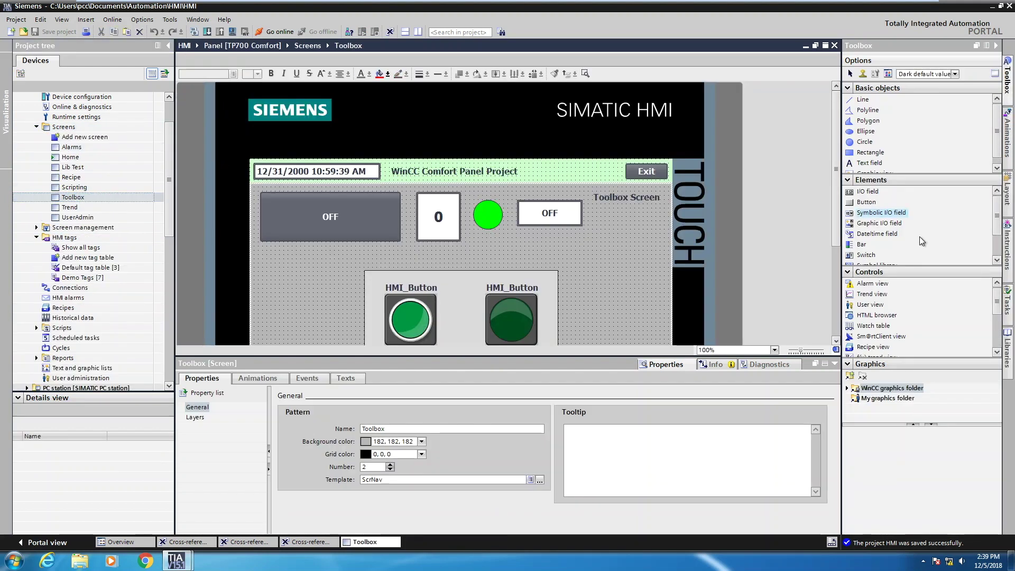
pyautogui.moveTo(836, 170); pyautogui.dragTo(840, 217)
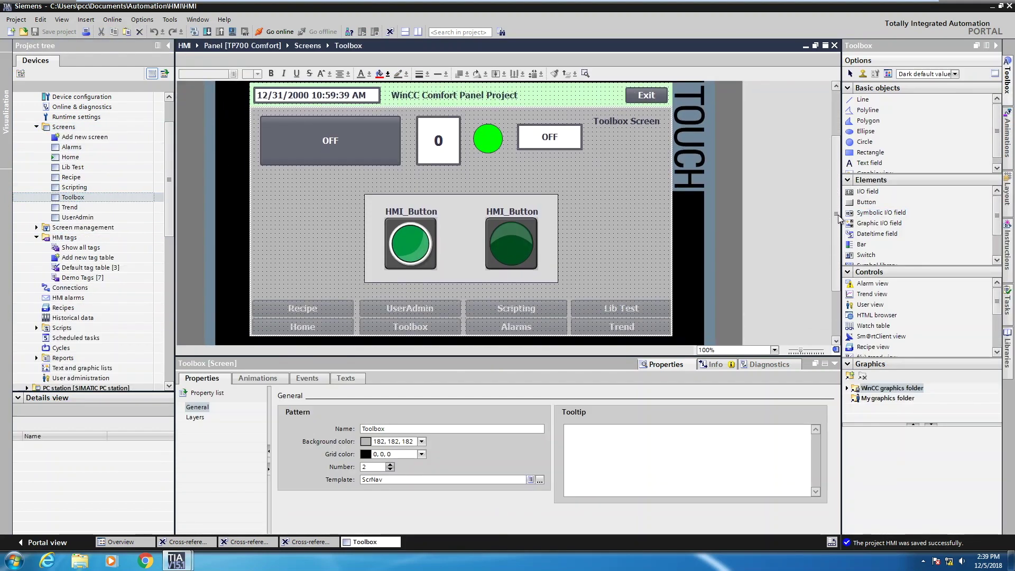
pyautogui.click(408, 238)
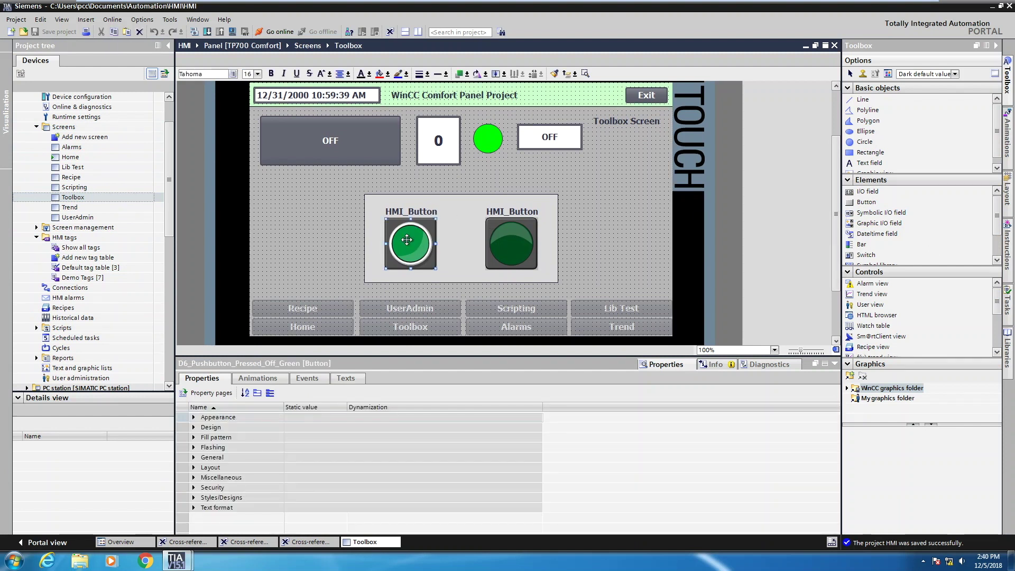
pyautogui.click(212, 393)
# Show cross-reference information for the pushbutton, then for the D6_PilotLight_Green pilot light
pyautogui.rightClick(405, 253)
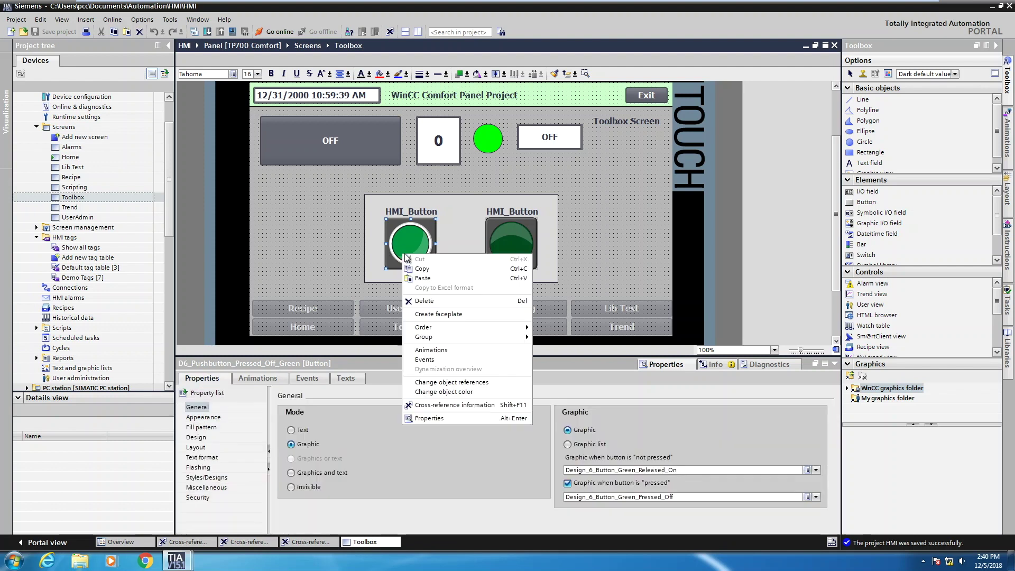
pyautogui.click(456, 405)
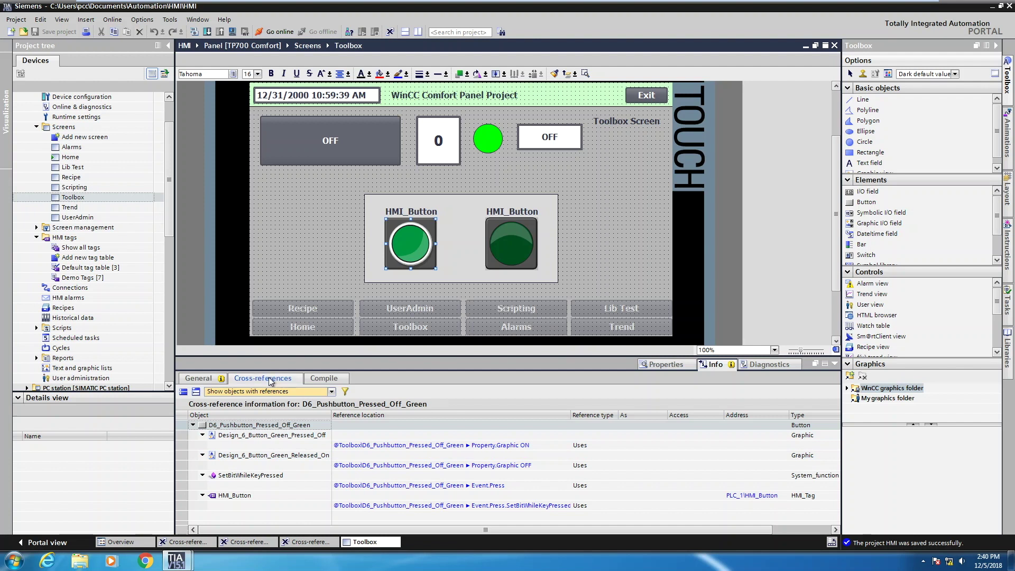
pyautogui.click(500, 248)
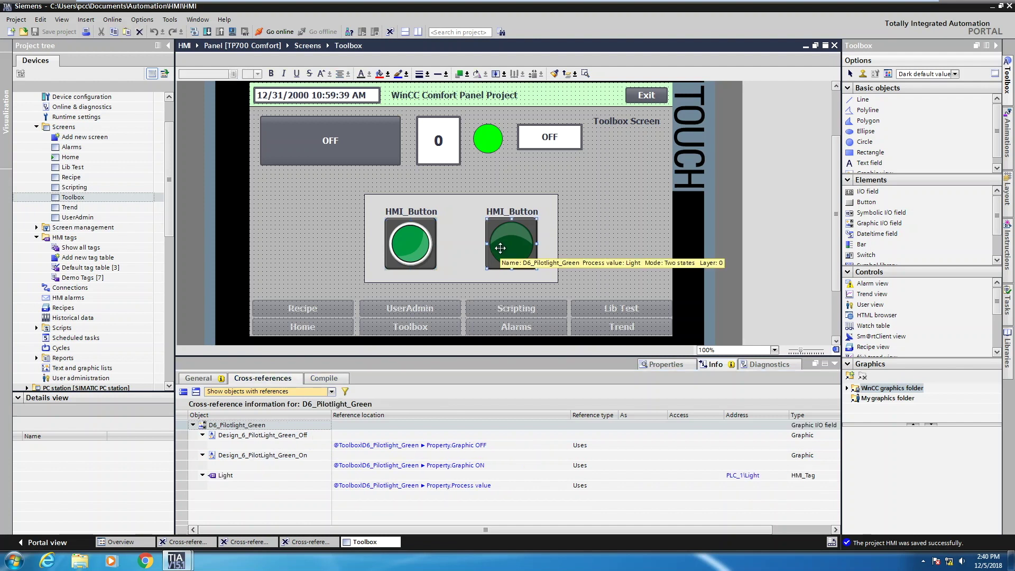